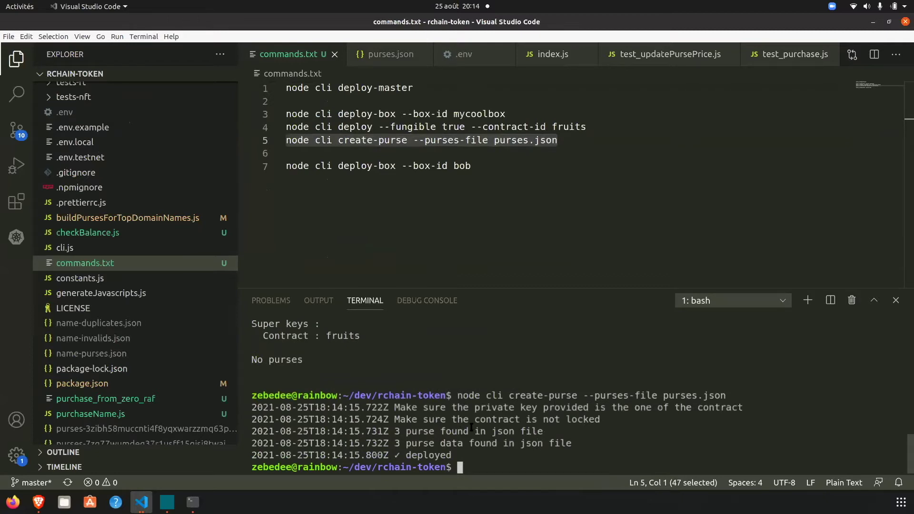
- Run the node cli view command in the terminal to list the fruits contract purses
key("Up")
key("Up")
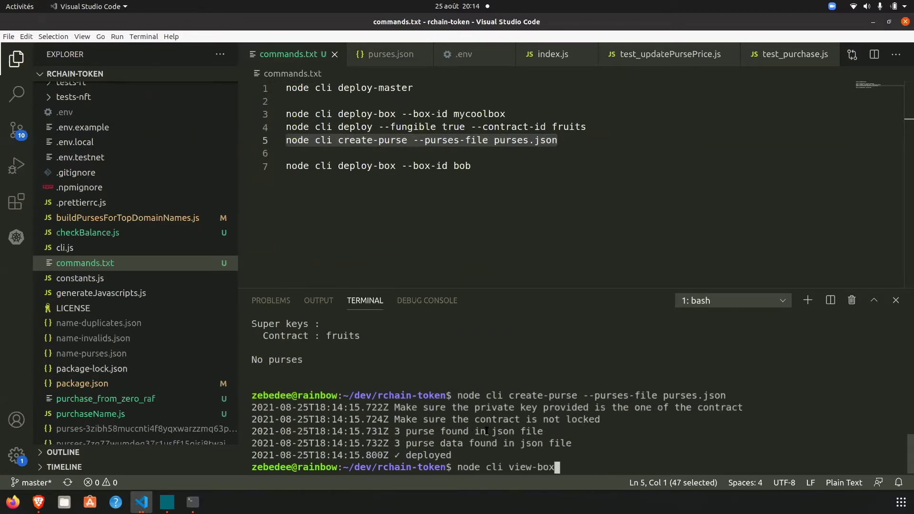
key("BackSpace")
key("BackSpace")
key("BackSpace")
key("BackSpace")
key("Return")
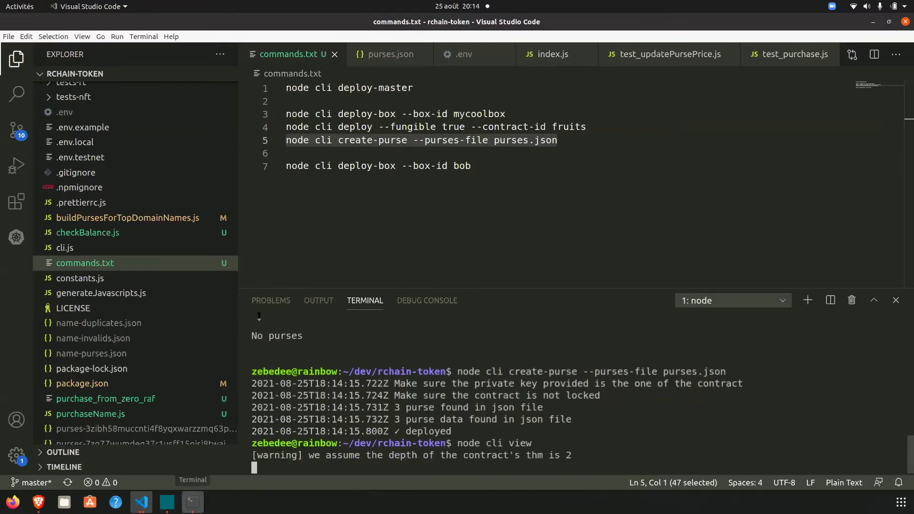
left_click(192, 502)
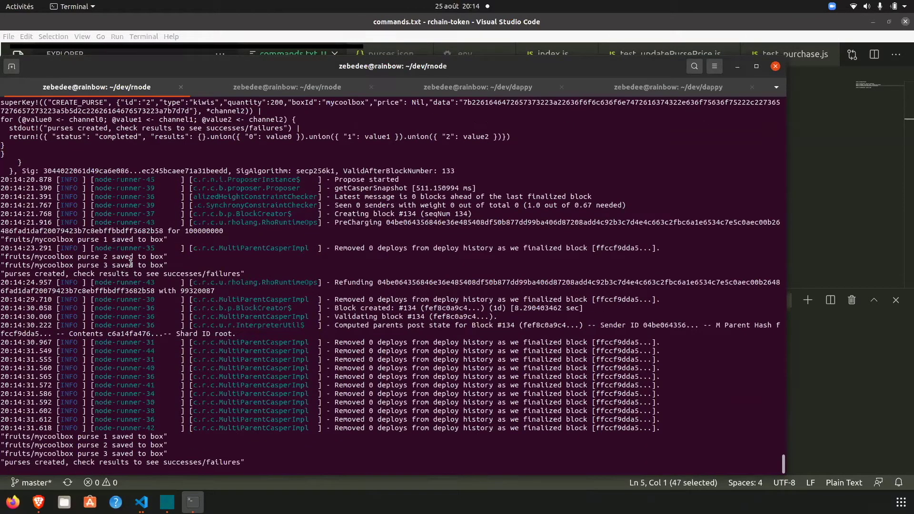
key("alt+Tab")
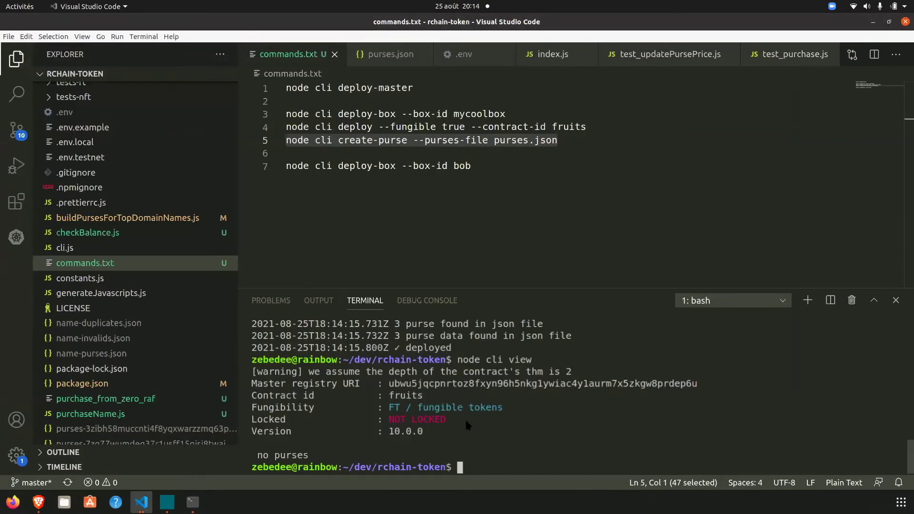
key("Up")
double_click(521, 467)
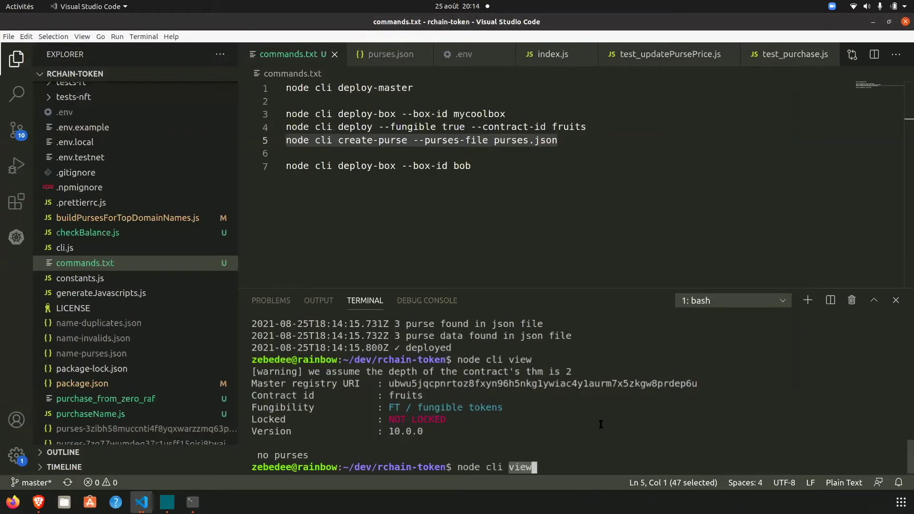
key("Return")
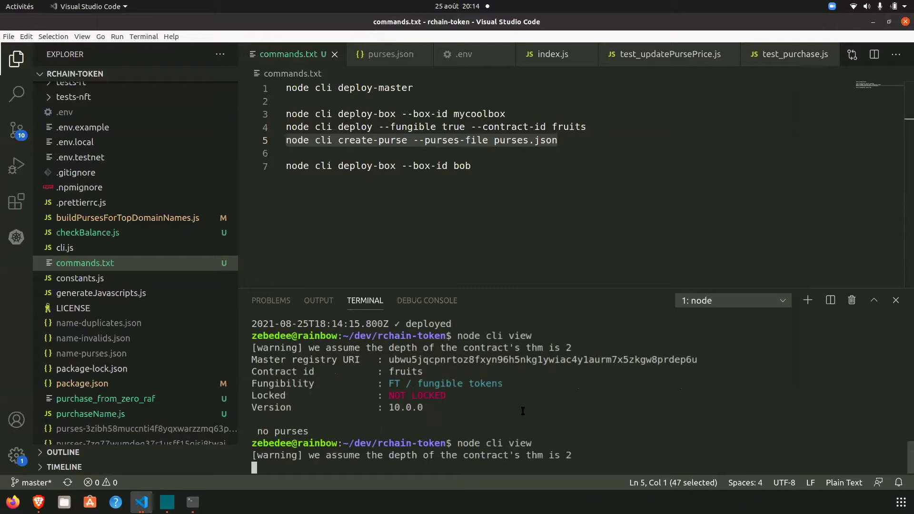
- Check the listed purses (oranges 200000, bananas 1000, kiwis 200), then switch to dappy's Accounts page
scroll(523, 411, "up", 1)
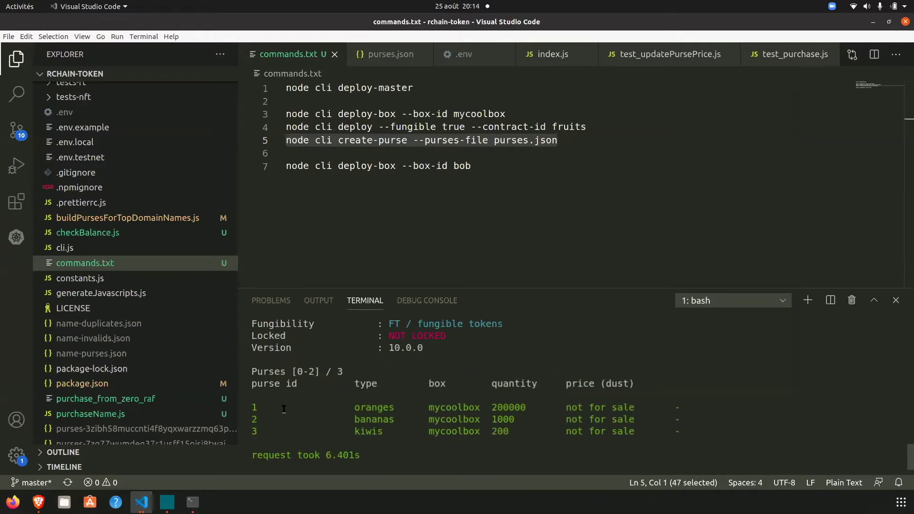
double_click(374, 408)
double_click(373, 419)
double_click(366, 431)
left_click(375, 407)
double_click(376, 407)
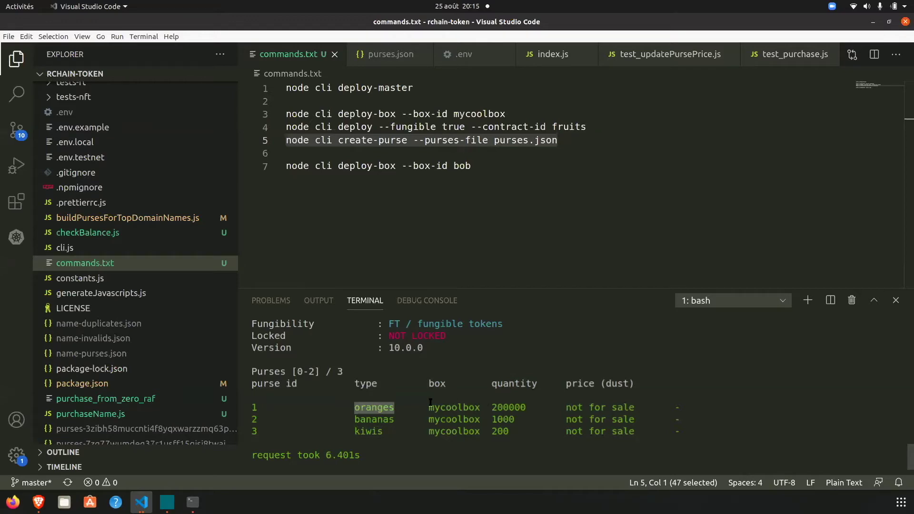
left_click(167, 503)
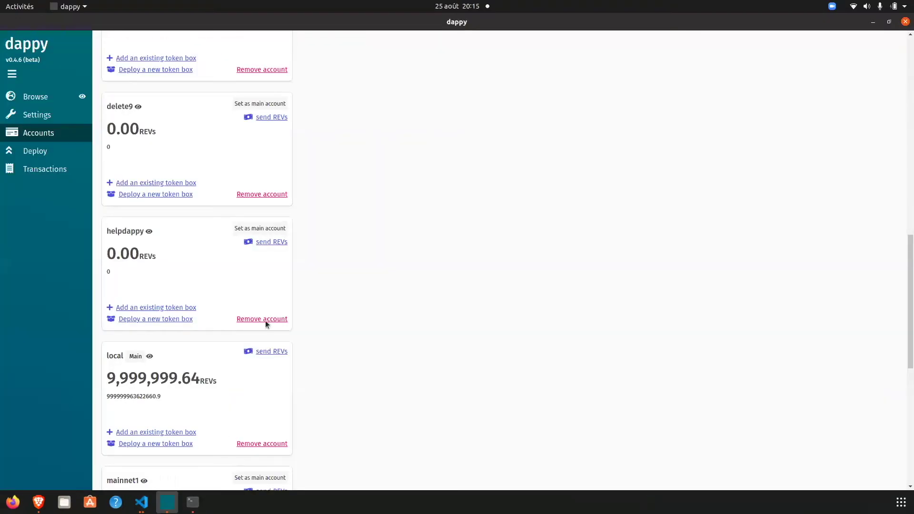
- Add existing token box mycoolbox to the local account and open its purses page
scroll(222, 254, "up", 20)
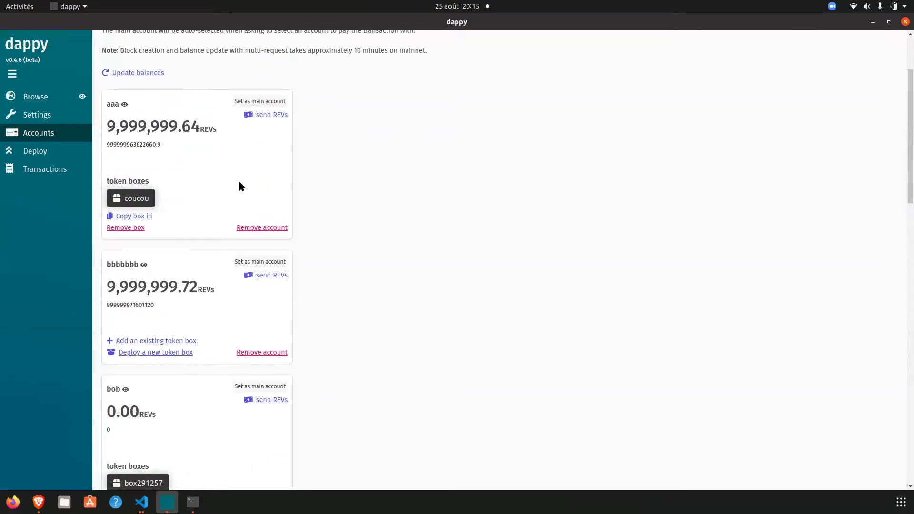
scroll(200, 135, "down", 18)
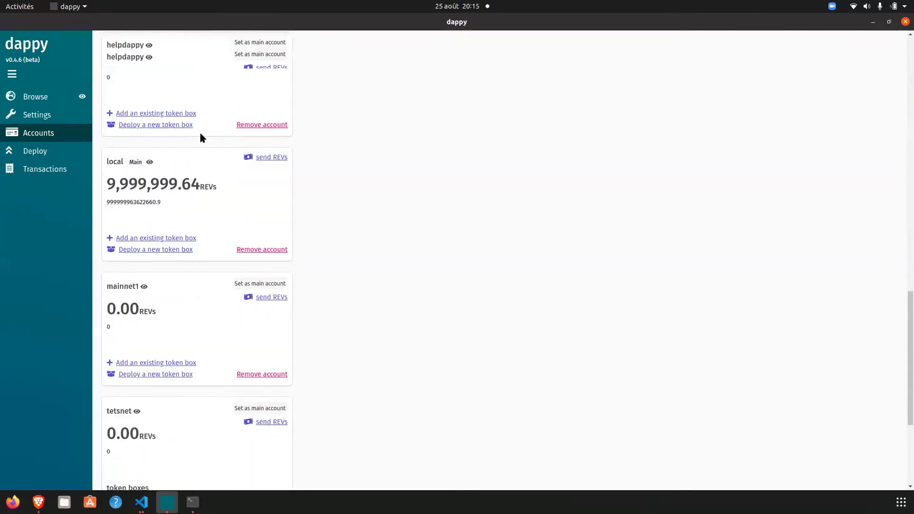
scroll(200, 137, "down", 7)
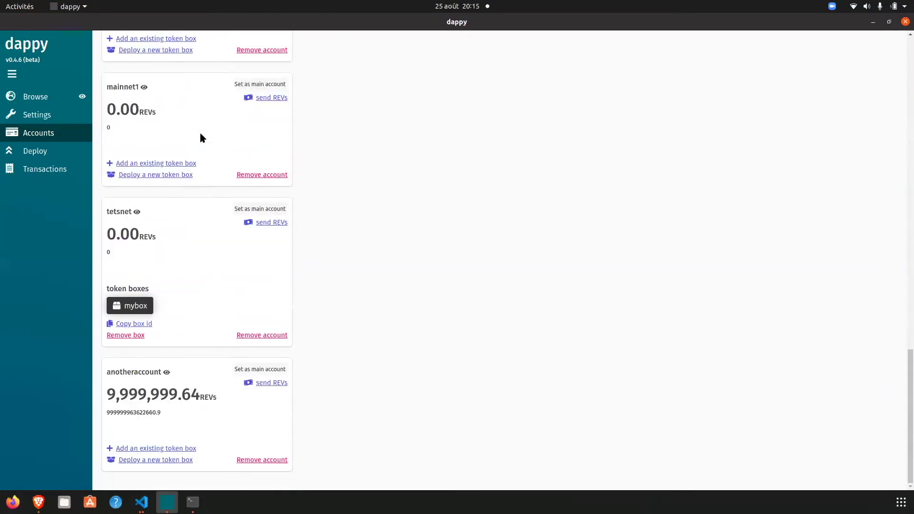
scroll(200, 138, "up", 1)
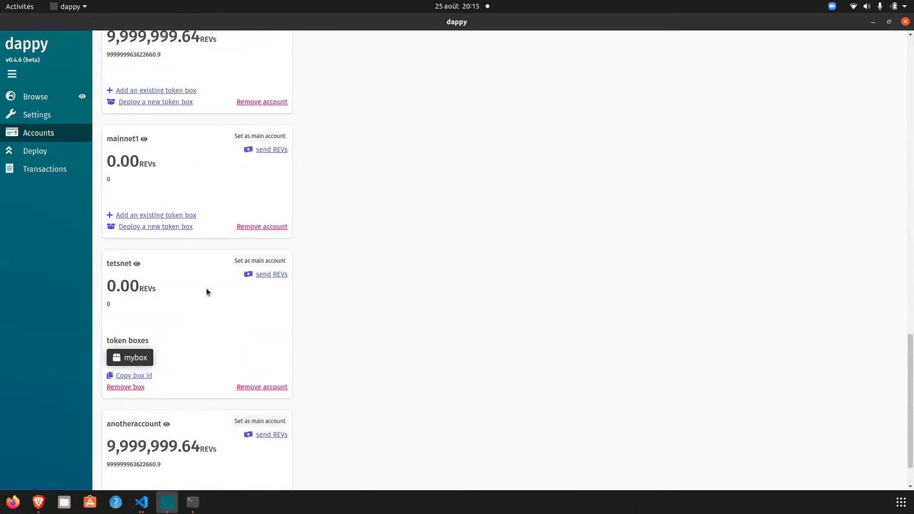
scroll(206, 292, "down", 1)
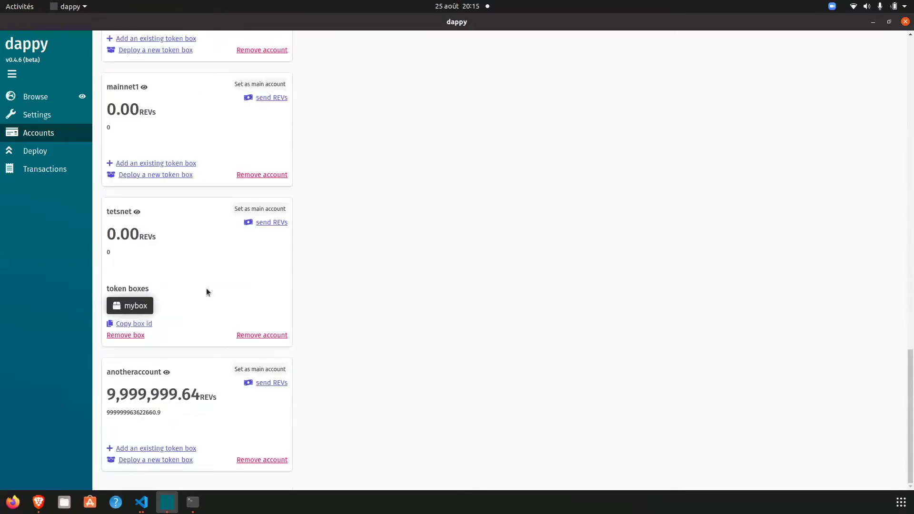
scroll(206, 290, "up", 2)
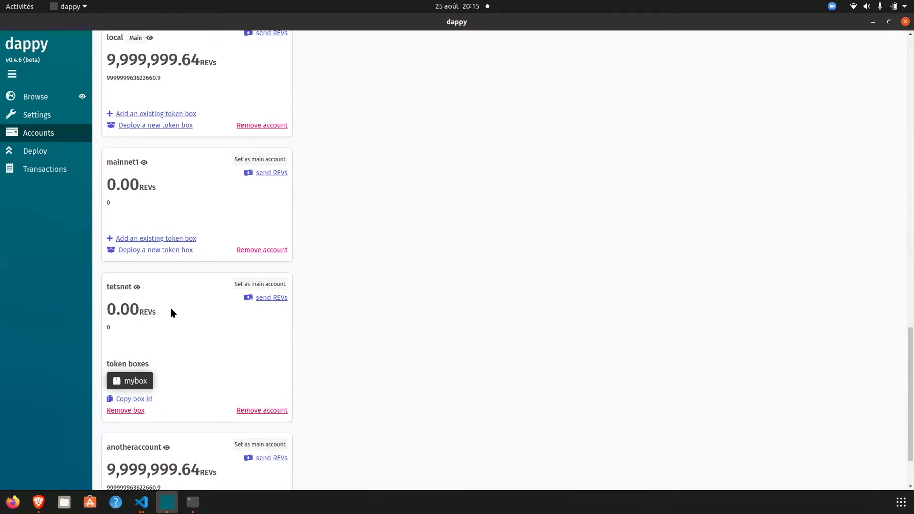
scroll(169, 312, "up", 3)
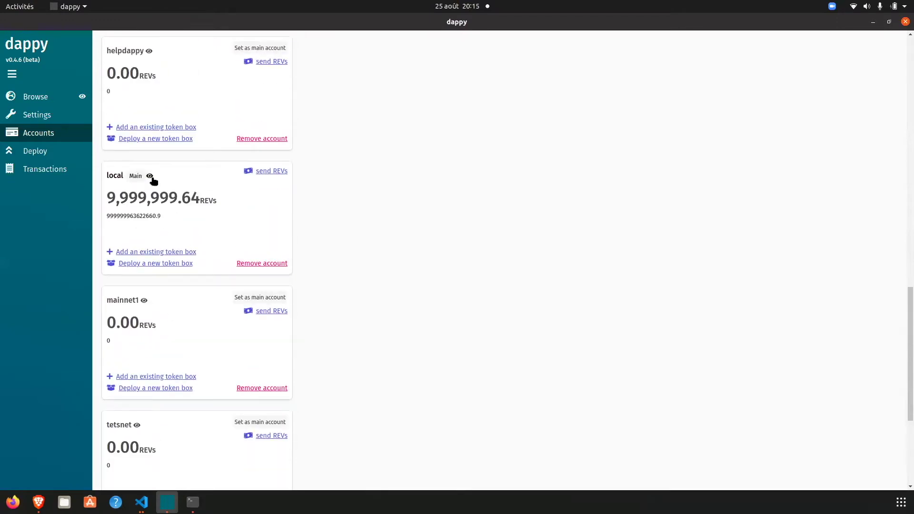
left_click(156, 253)
type("my")
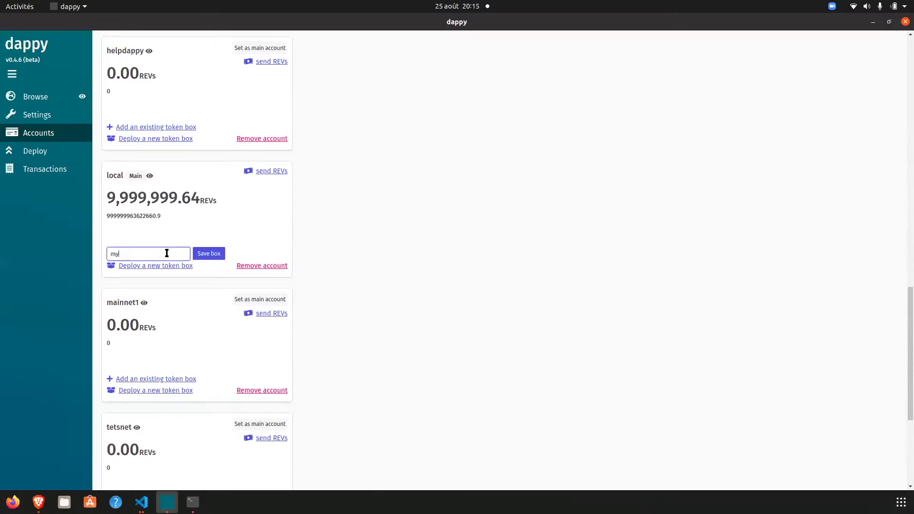
type("coolbox")
double_click(141, 256)
left_click(209, 253)
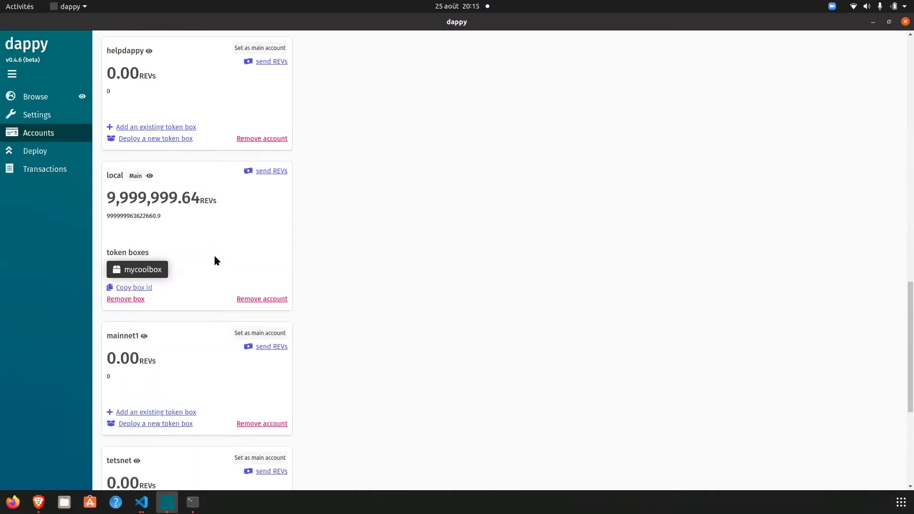
left_click(151, 270)
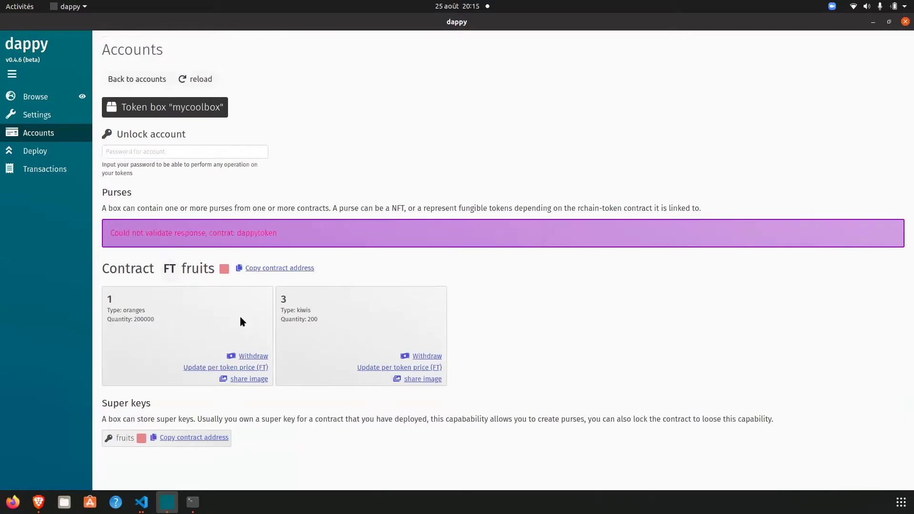
- Compare the VS Code terminal's purse list with dappy and reload the mycoolbox token box
key("alt+Tab")
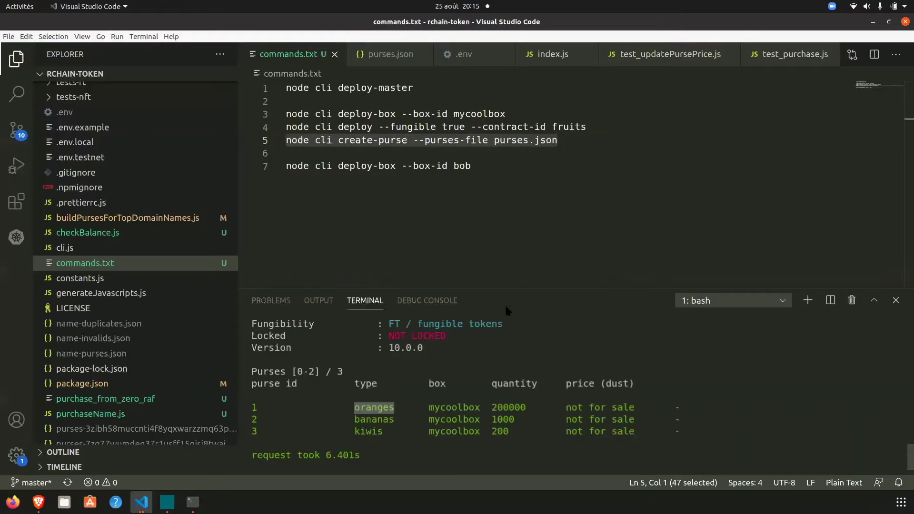
left_click(461, 407)
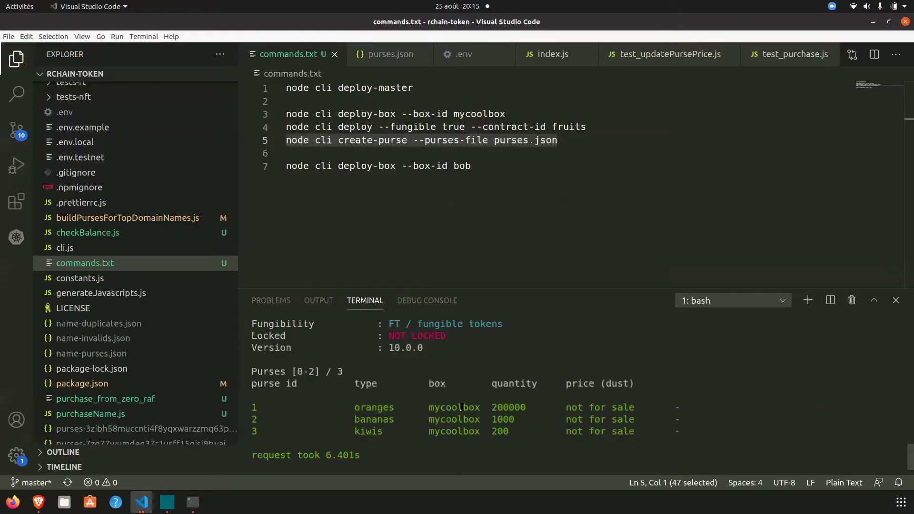
key("alt+Tab")
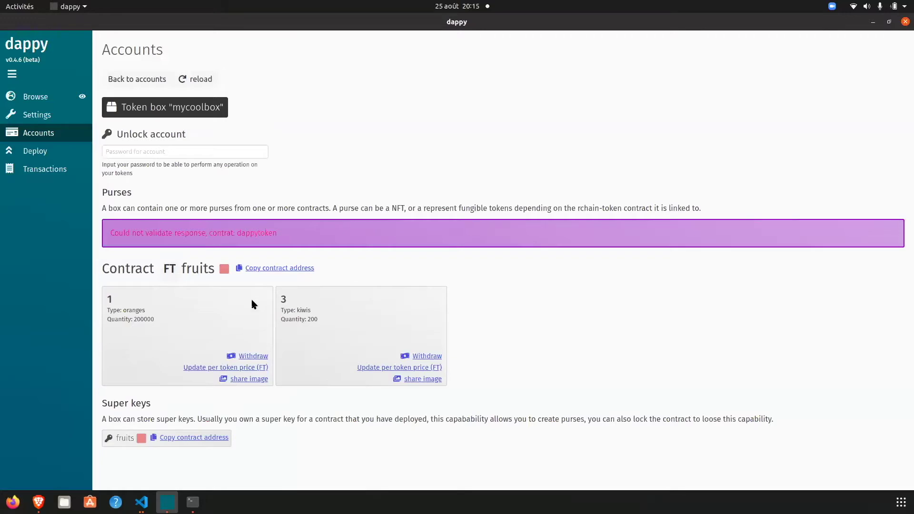
left_click(193, 79)
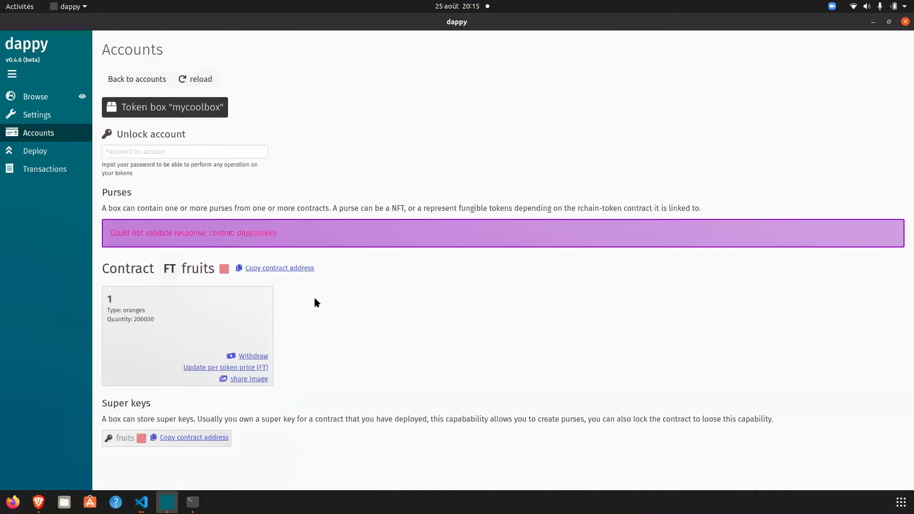
key("alt+Tab")
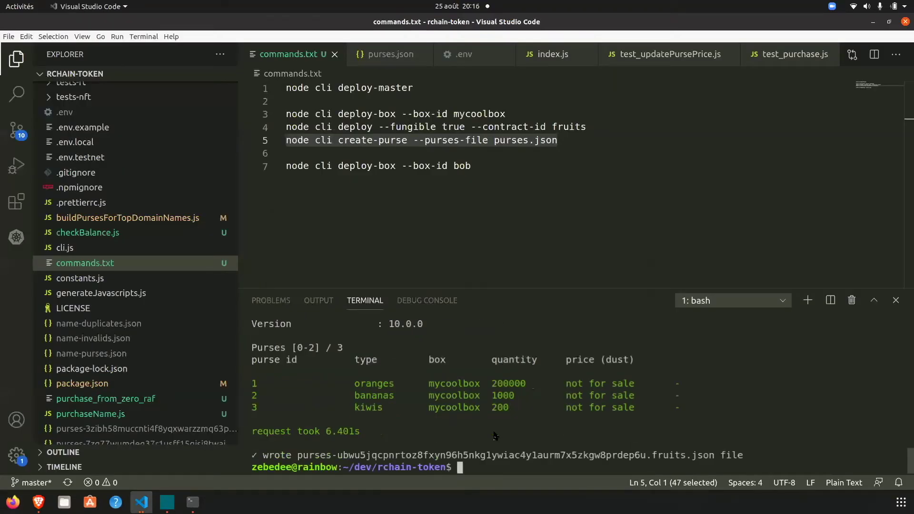
scroll(450, 411, "up", 5)
scroll(450, 411, "down", 5)
key("alt+Tab")
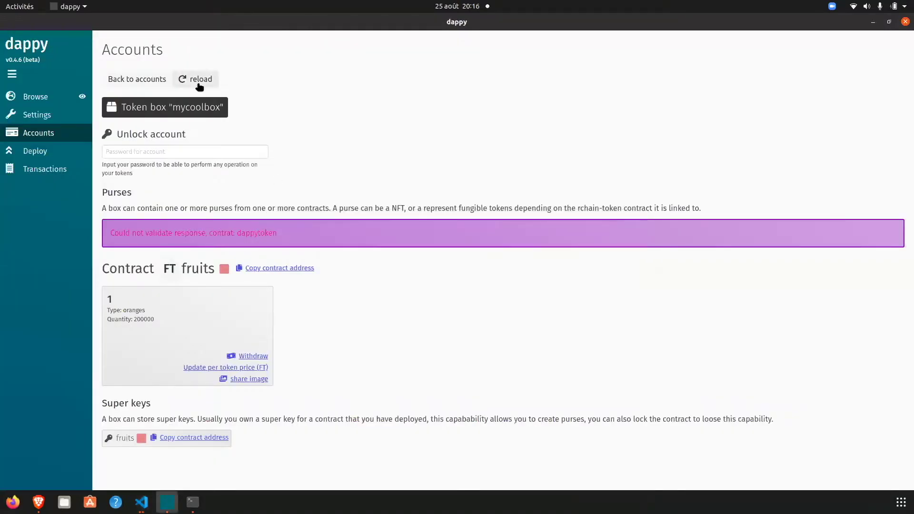
- Scroll through the rnode node's error log, then return to VS Code with commands.txt
key("alt+Tab")
key("alt+Tab")
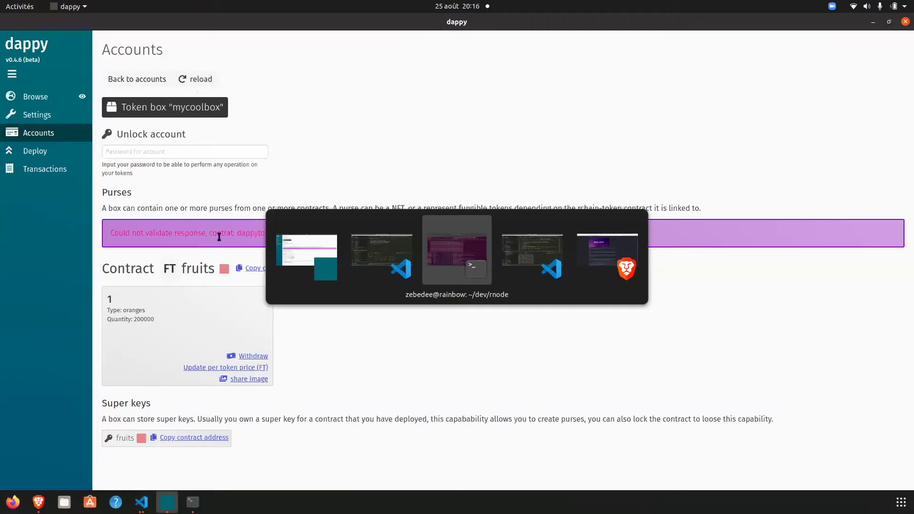
scroll(484, 201, "up", 3)
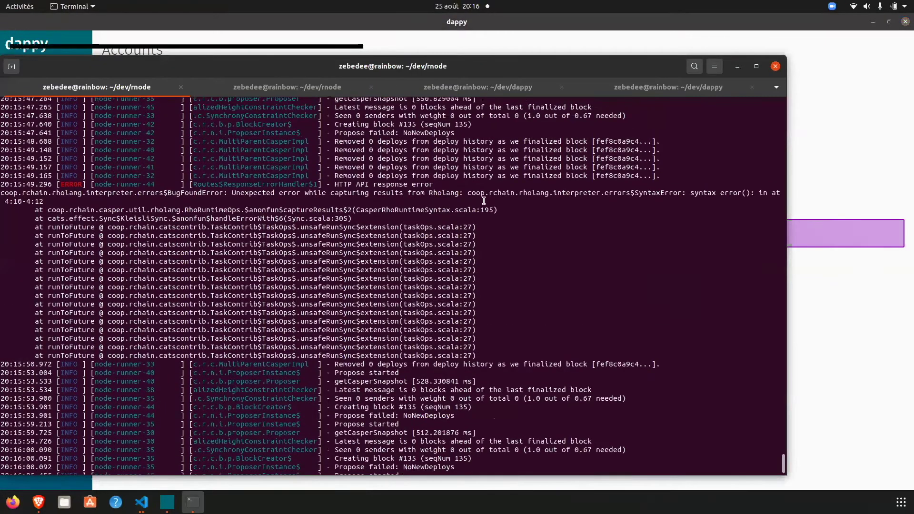
scroll(484, 201, "up", 20)
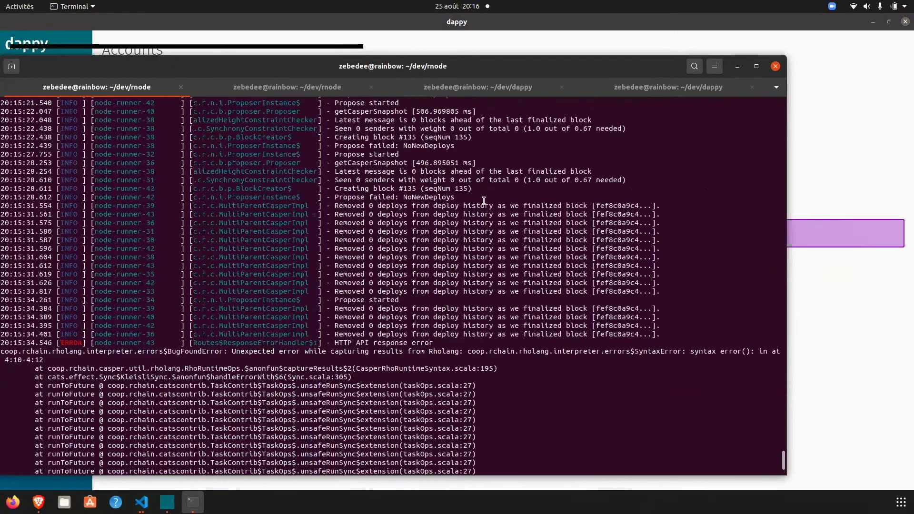
key("alt+Tab")
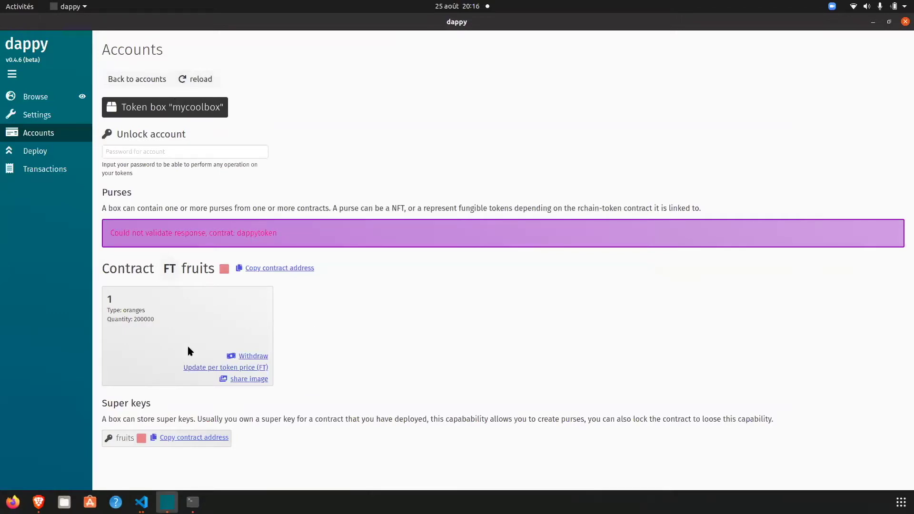
key("alt+Tab")
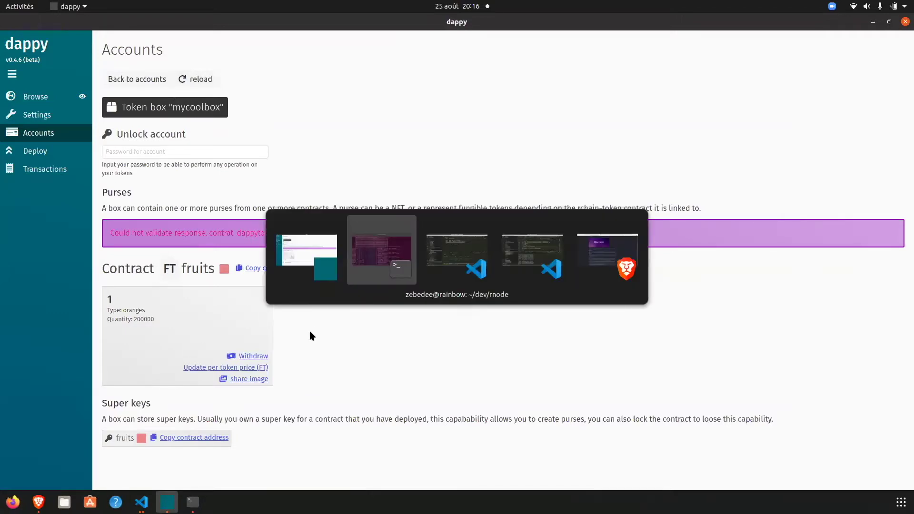
key("alt+Tab")
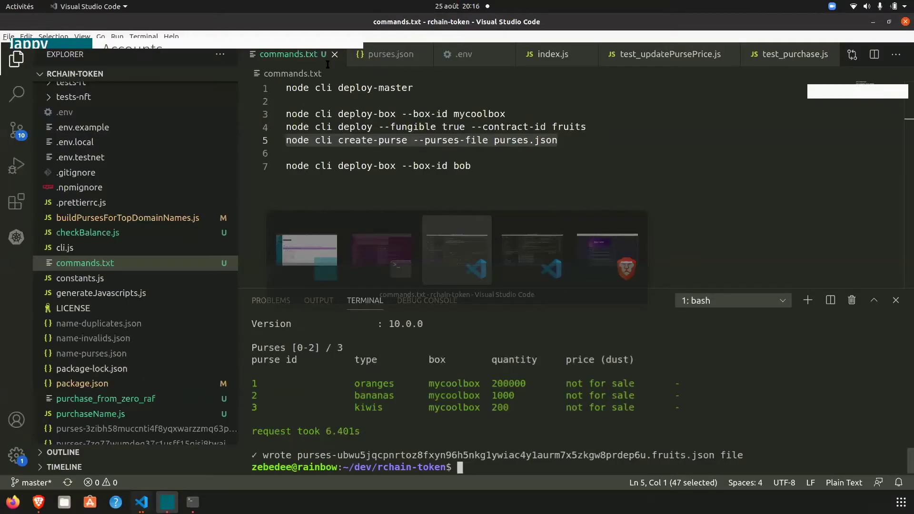
- Copy the bob deploy-box command from commands.txt line 7 and delete .env's BOX_ID and CONTRACT_ID lines
left_click_drag(479, 166, 280, 166)
key("ctrl+c")
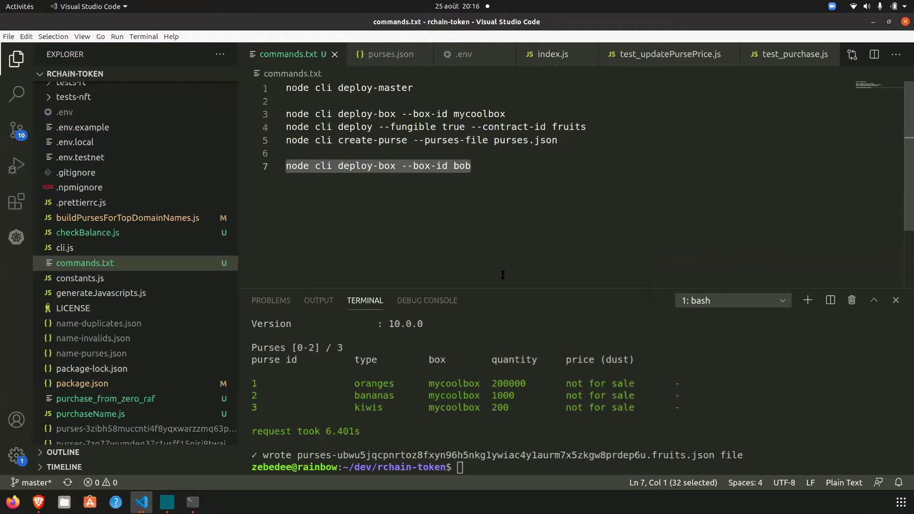
left_click(462, 54)
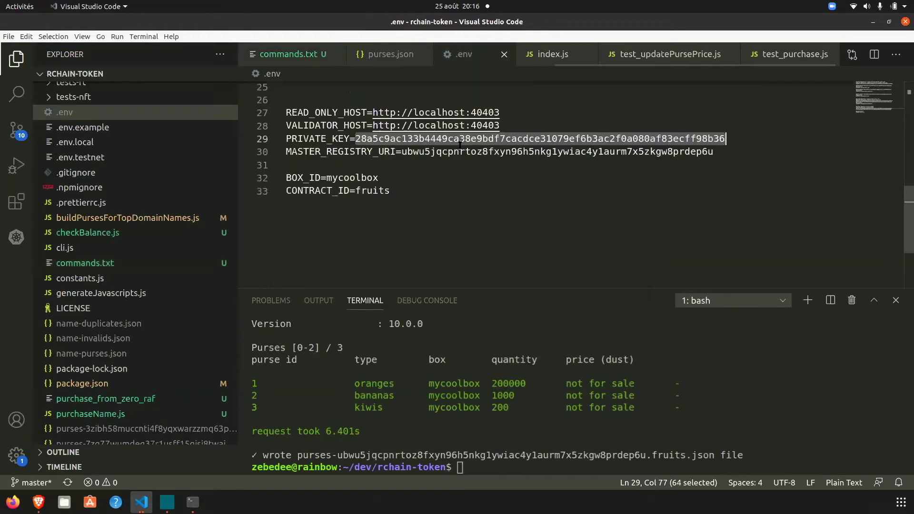
left_click_drag(428, 193, 269, 164)
key("BackSpace")
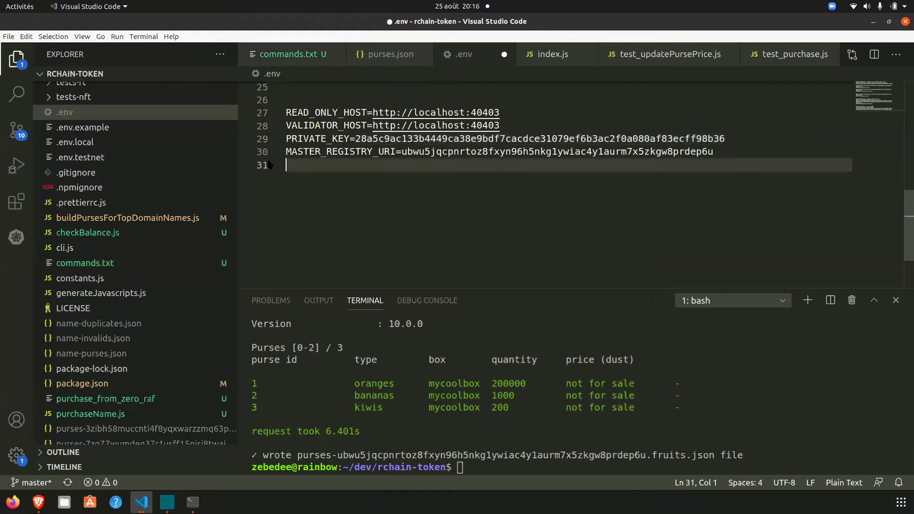
- Paste and run the deploy-box command creating token box bob in the terminal
key("ctrl+shift+v")
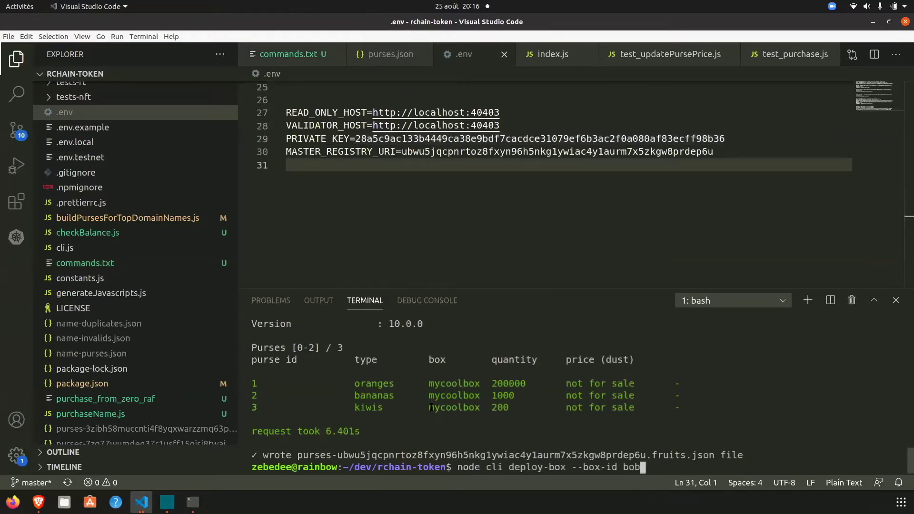
key("Return")
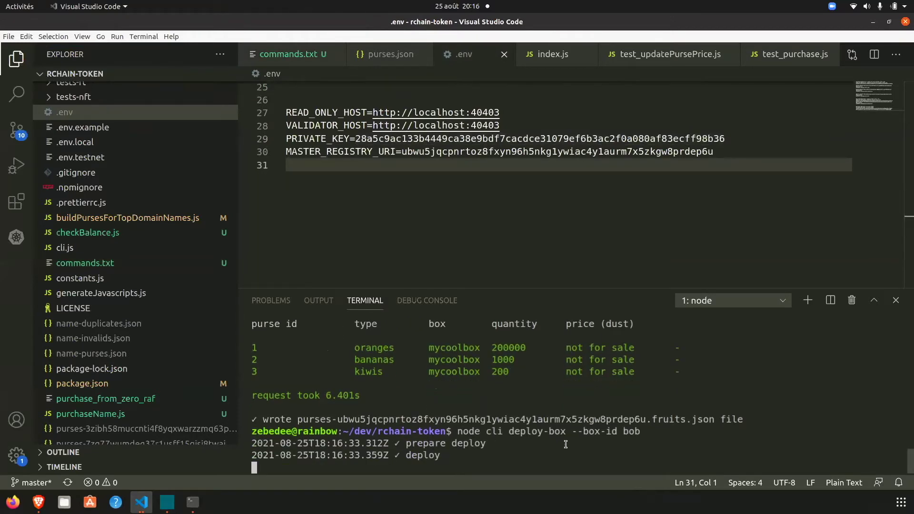
double_click(631, 431)
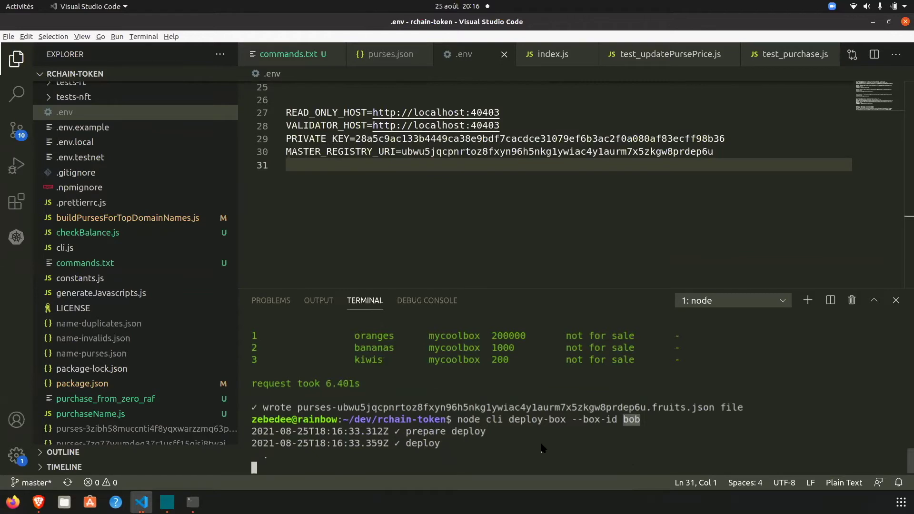
- Reload dappy's mycoolbox page while the bob deploy finishes, confirming oranges 200000 remain
key("alt+Tab")
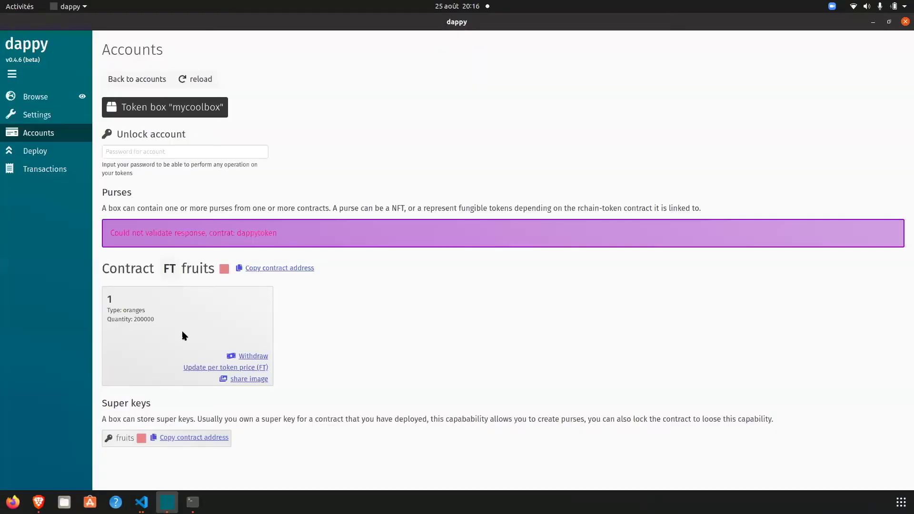
double_click(136, 310)
double_click(148, 319)
key("alt+Tab")
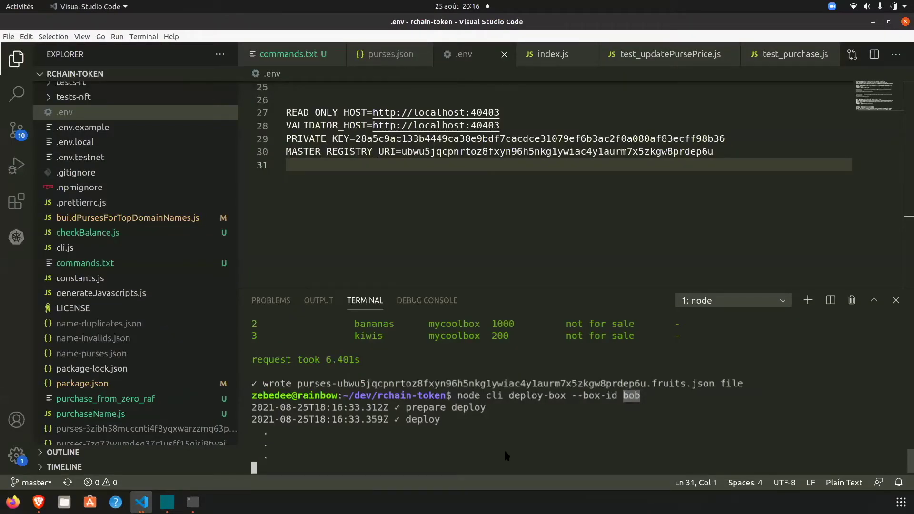
key("alt+Tab")
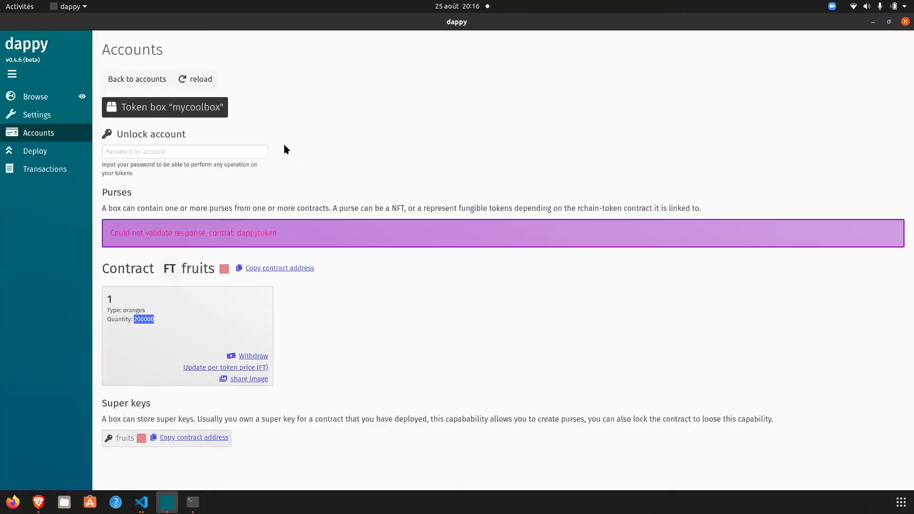
left_click(199, 80)
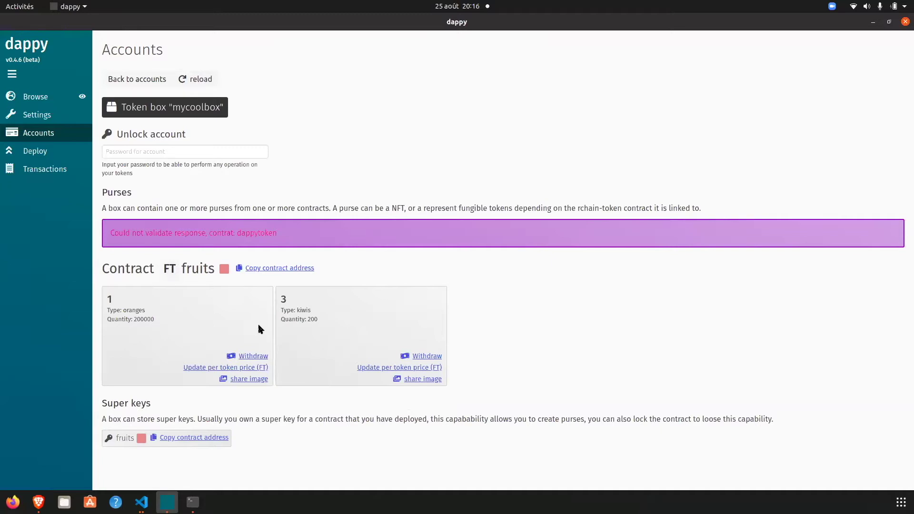
key("alt+Tab")
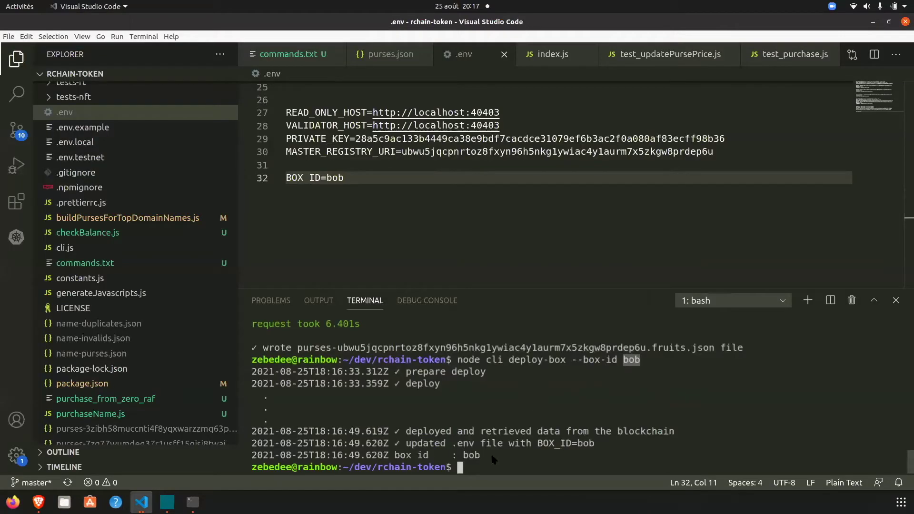
key("alt+Tab")
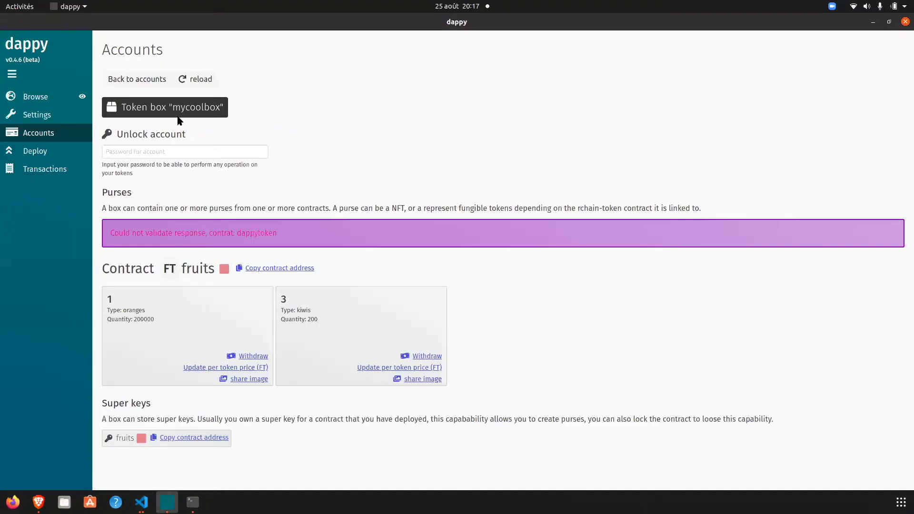
- Start a withdrawal from the oranges purse with bob as the destination box
left_click(251, 356)
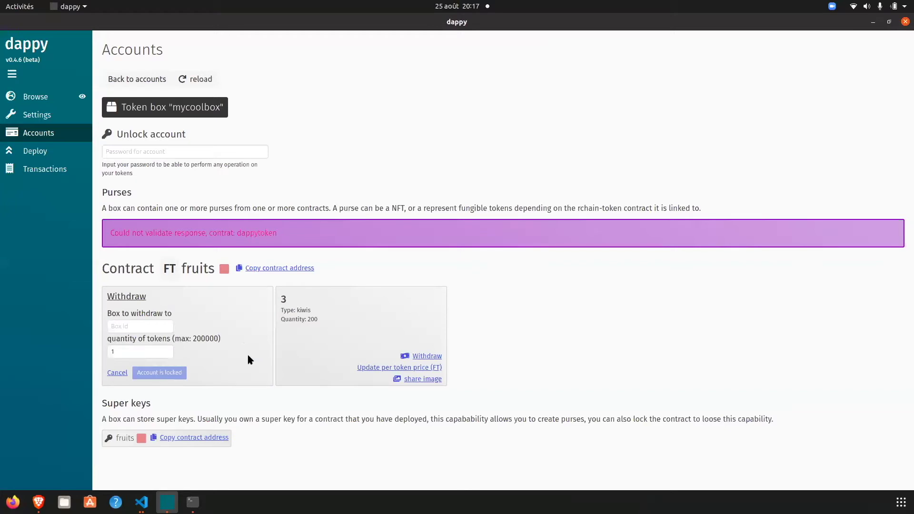
left_click(148, 326)
type("bob")
left_click_drag(151, 325, 78, 325)
left_click(200, 311)
left_click_drag(145, 326, 97, 326)
left_click(193, 302)
double_click(124, 326)
left_click(164, 319)
double_click(143, 326)
- Set the withdraw quantity to 50, enter the account password, and submit, acknowledging the success message
left_click(127, 352)
type("23")
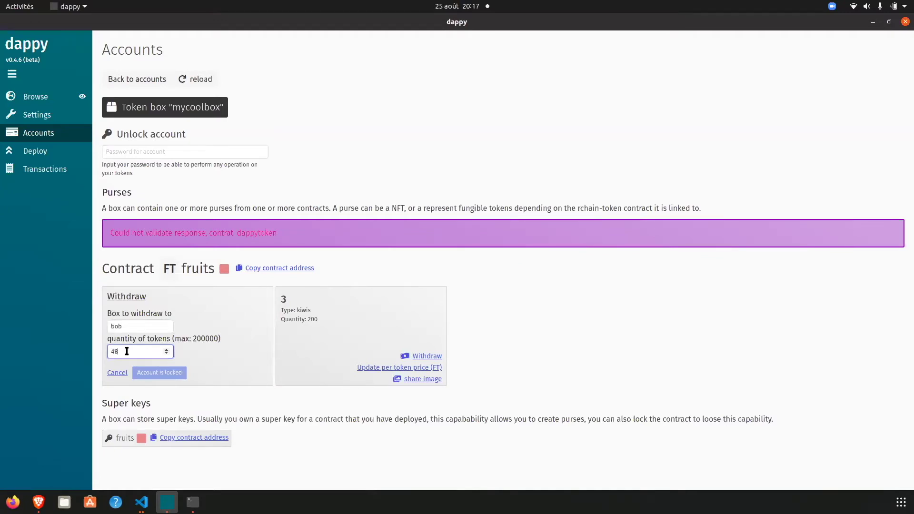
left_click(206, 152)
type("********")
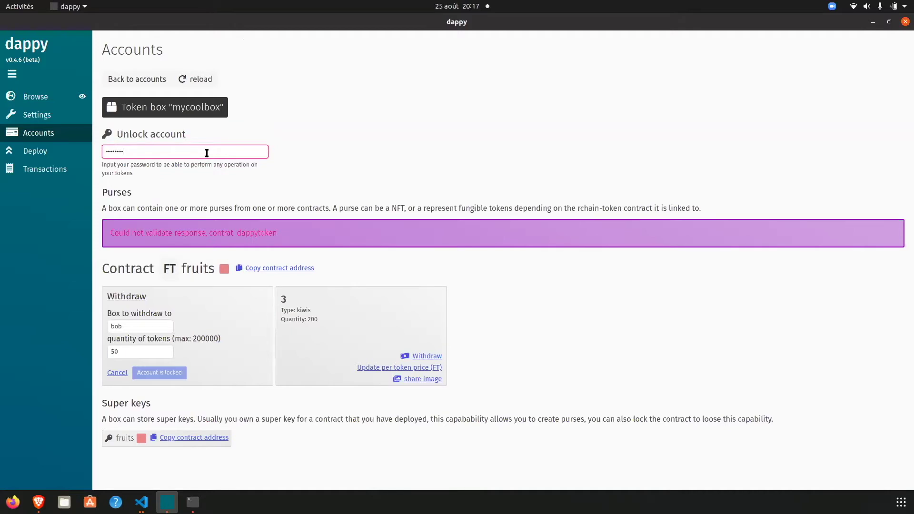
type("***")
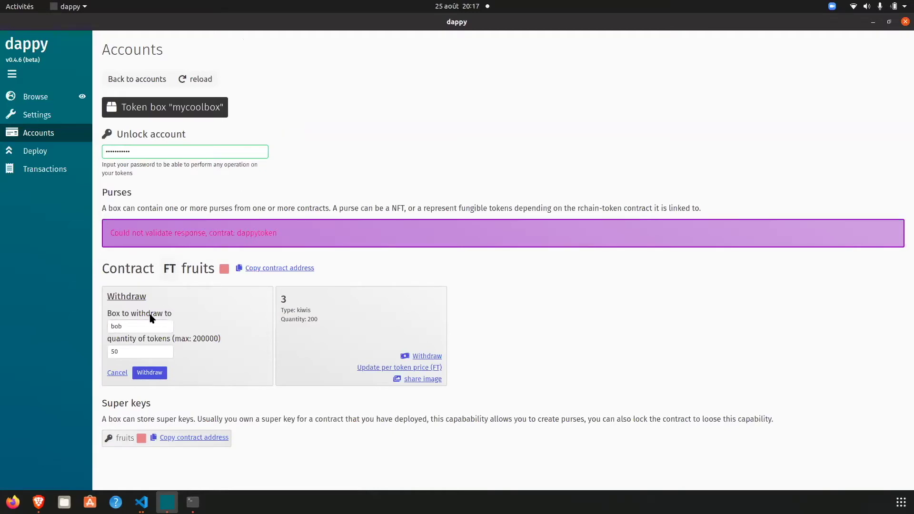
left_click(155, 377)
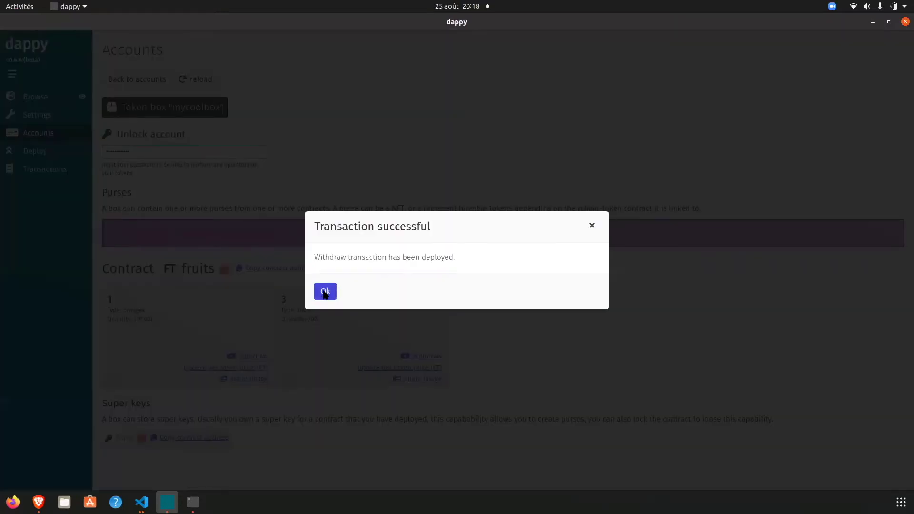
left_click(326, 289)
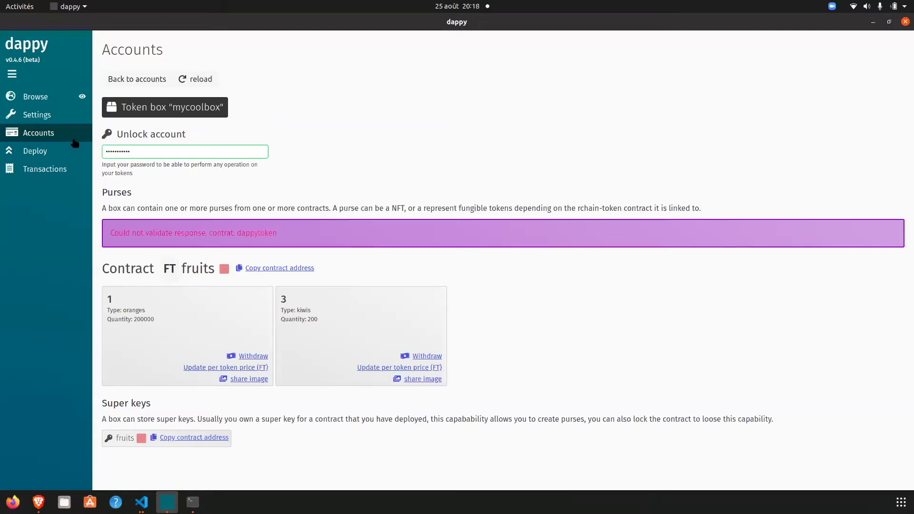
- Confirm in the rnode log that bob's purse 4 was saved, then return to dappy's Accounts page
left_click(45, 169)
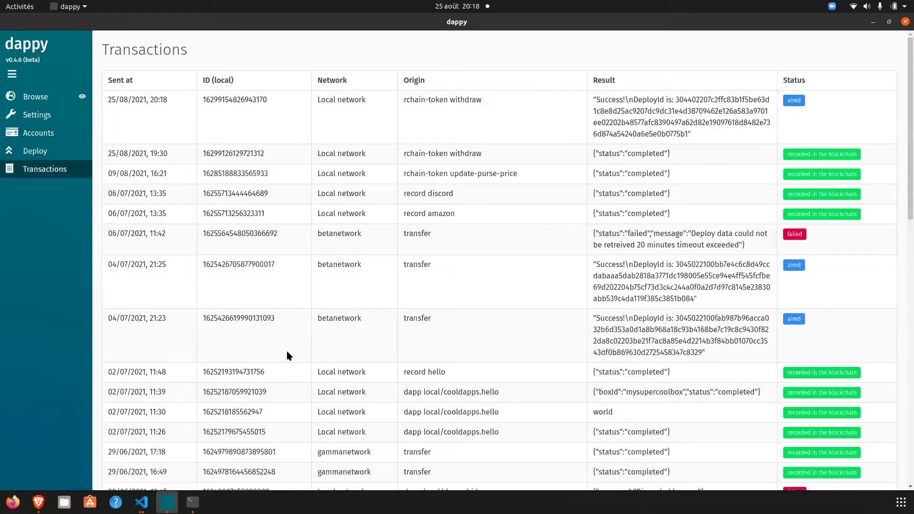
left_click(192, 502)
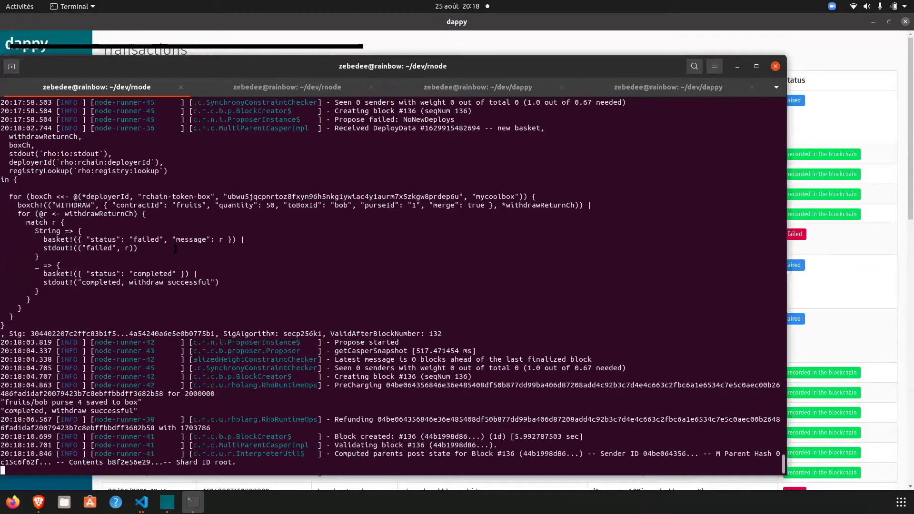
left_click_drag(30, 386, 128, 386)
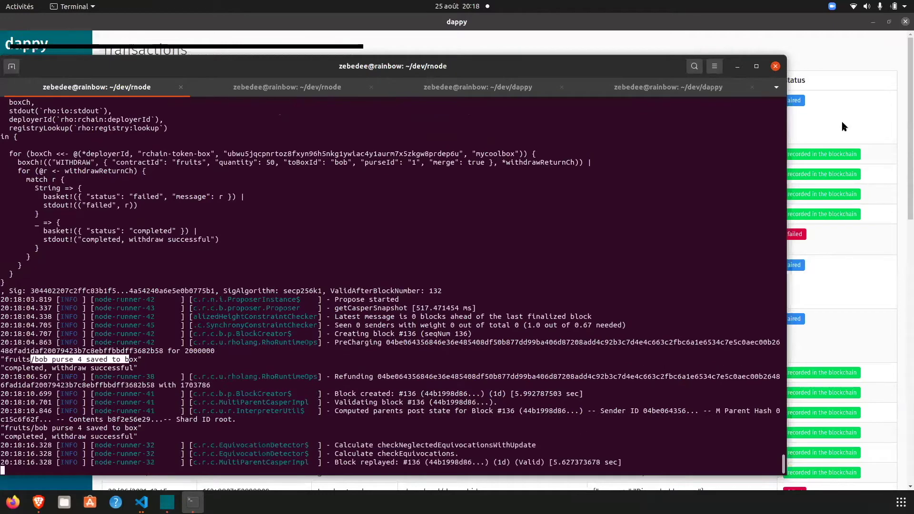
left_click(844, 126)
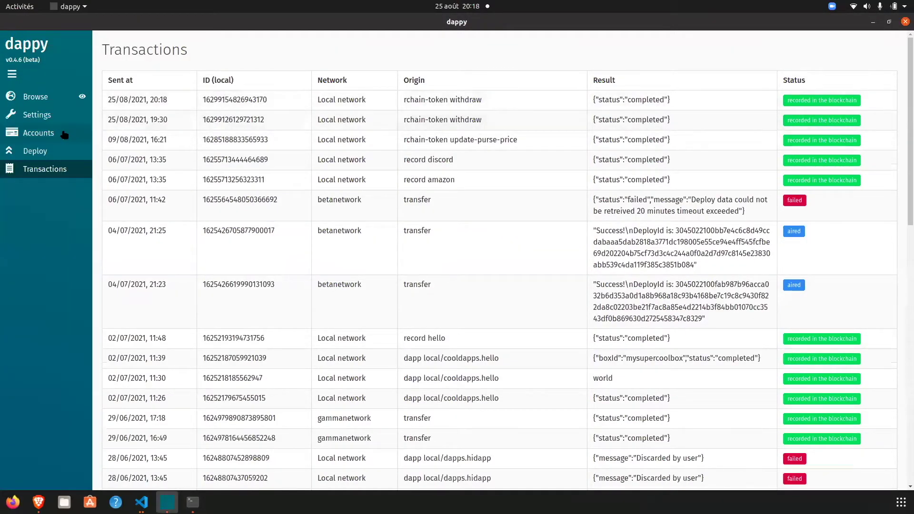
left_click(46, 135)
- Check that mycoolbox's oranges purse now holds 199950, then go back to the accounts list
scroll(229, 196, "down", 15)
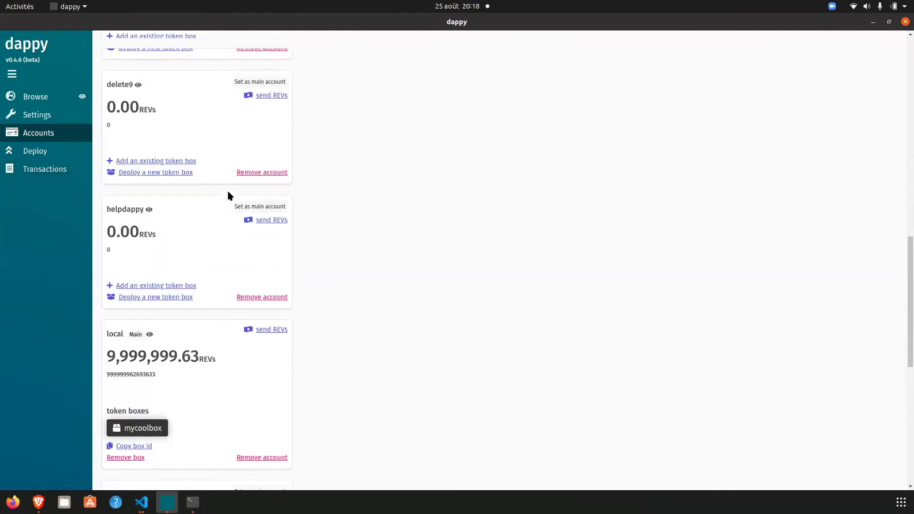
scroll(184, 362, "up", 3)
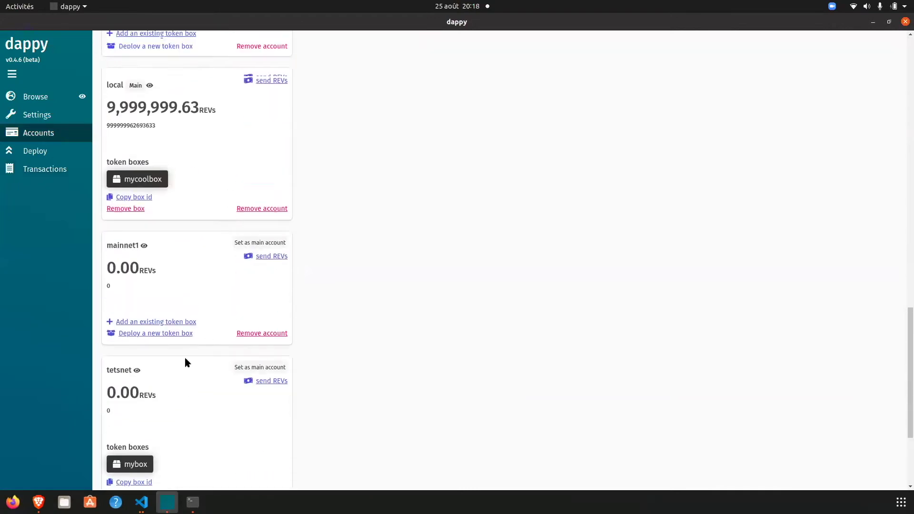
left_click(143, 233)
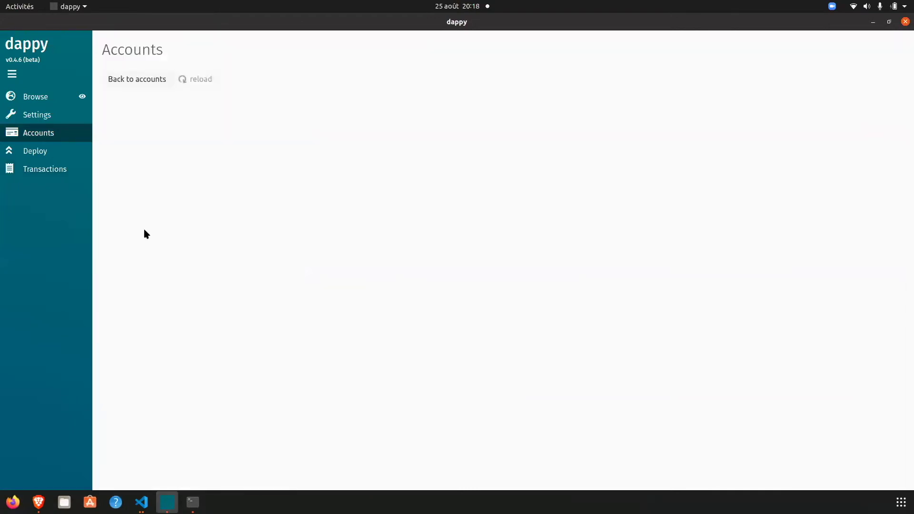
double_click(144, 318)
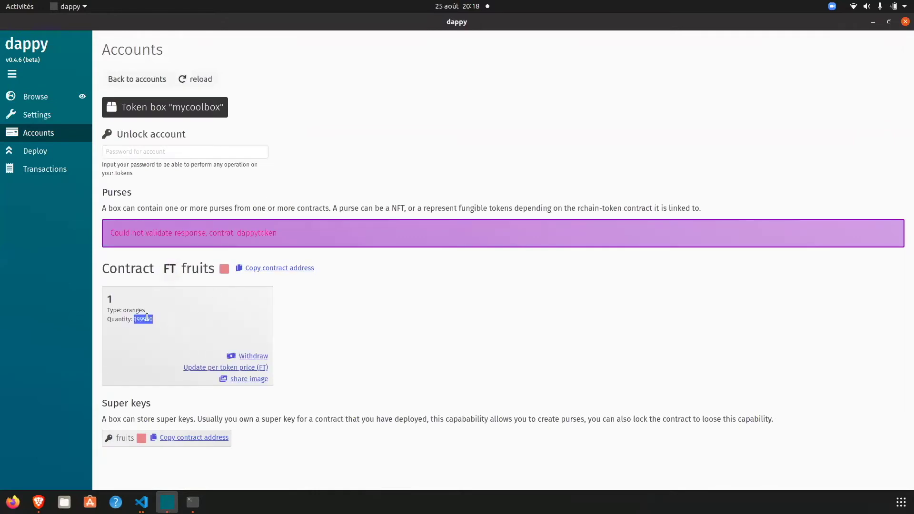
left_click(371, 276)
left_click(153, 79)
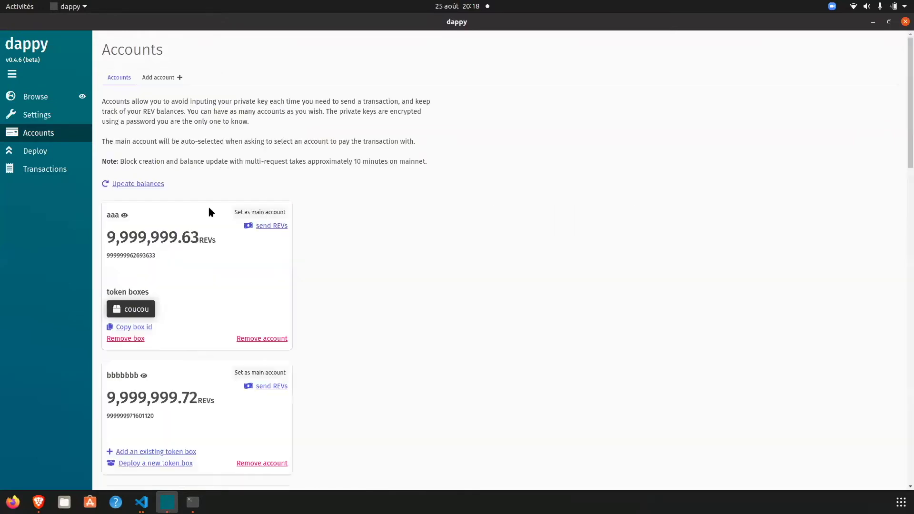
- Add token box bob to anotheraccount and open it, showing purse 4 with 50 oranges
scroll(209, 207, "down", 10)
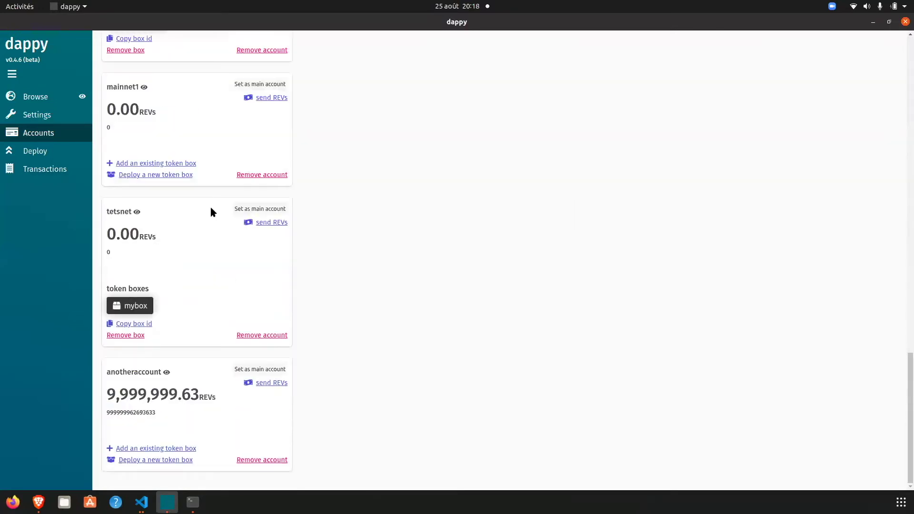
left_click(163, 448)
type("mybox")
left_click(218, 450)
left_click(132, 470)
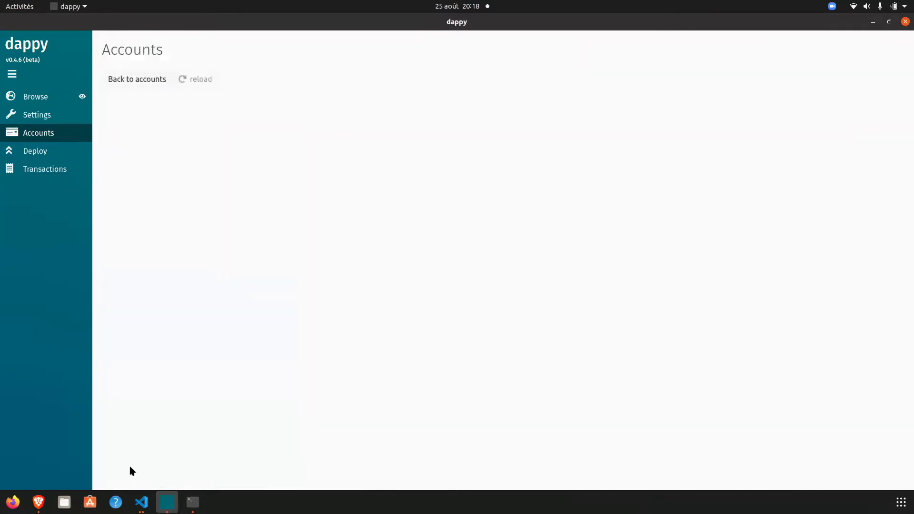
double_click(137, 319)
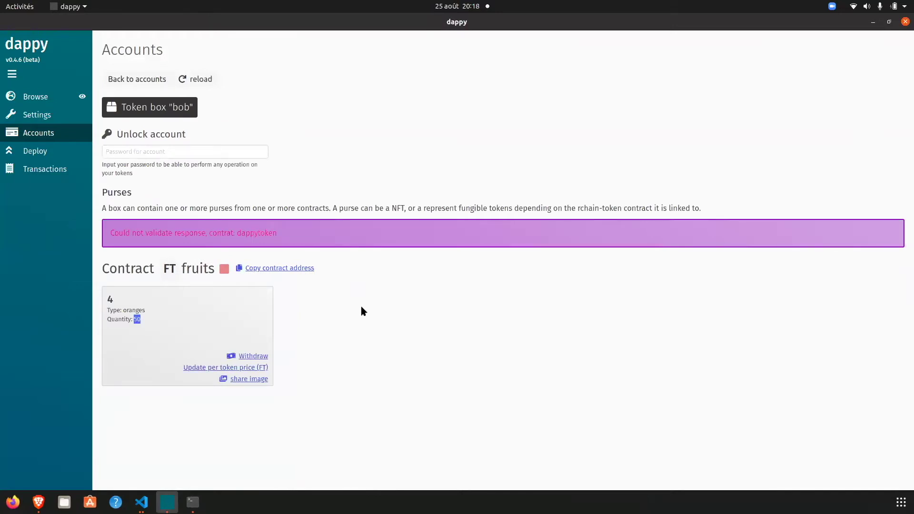
left_click(301, 350)
left_click(141, 502)
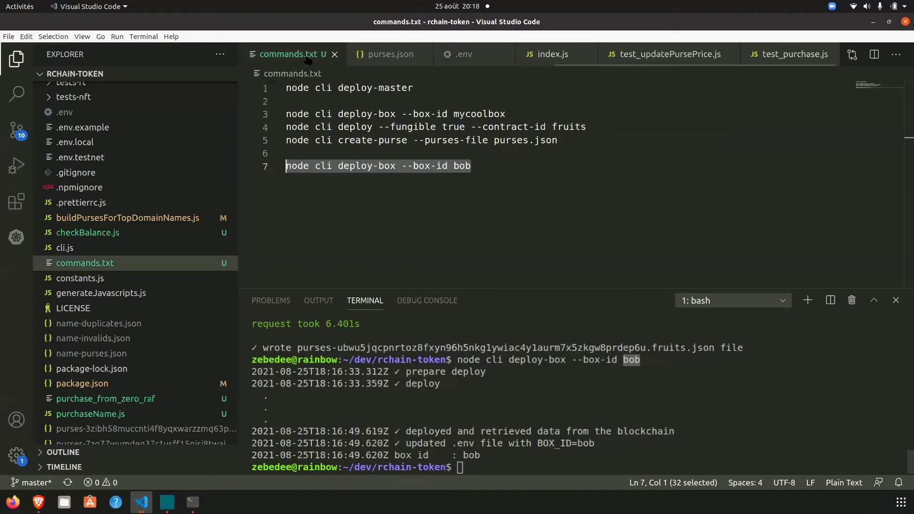
- Review the bob deploy command in commands.txt and the terminal output, then glance at dappy
left_click(327, 57)
left_click(462, 206)
left_click(475, 391)
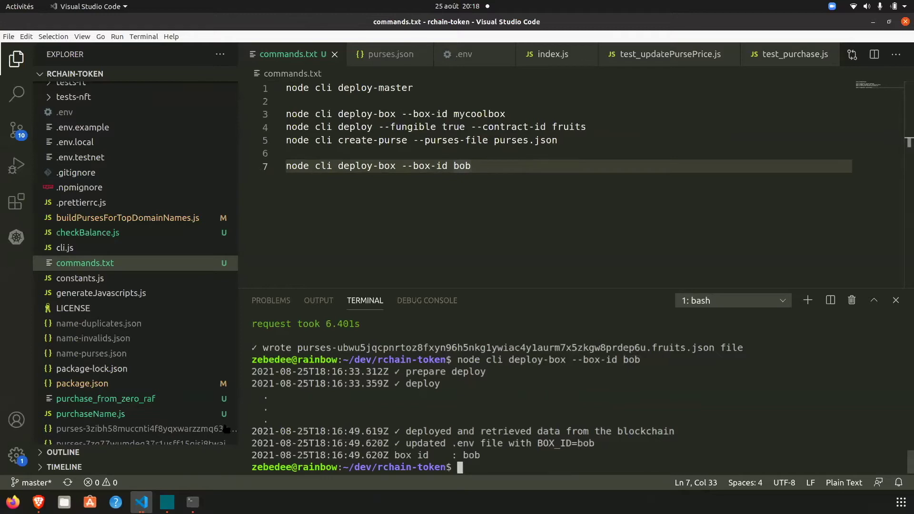
left_click(167, 503)
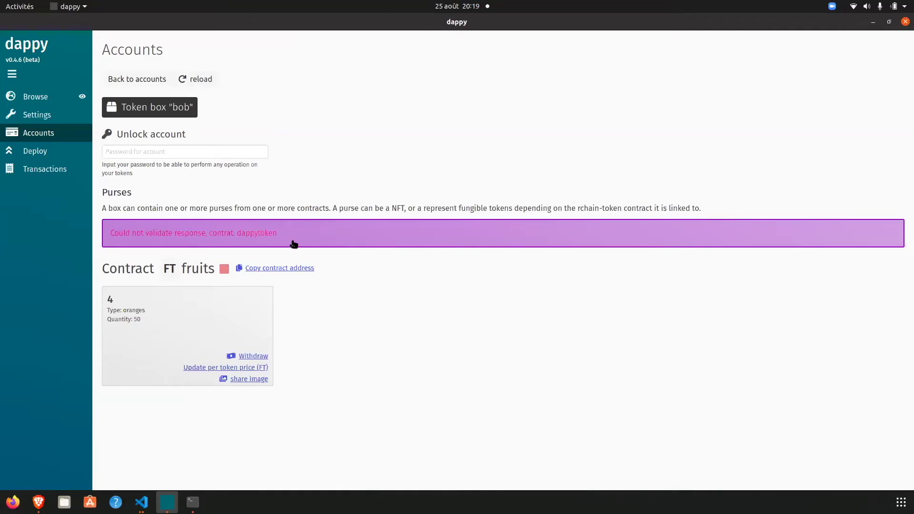
- Look over purses.json and commands.txt, then return to dappy's bob token box view
left_click(141, 503)
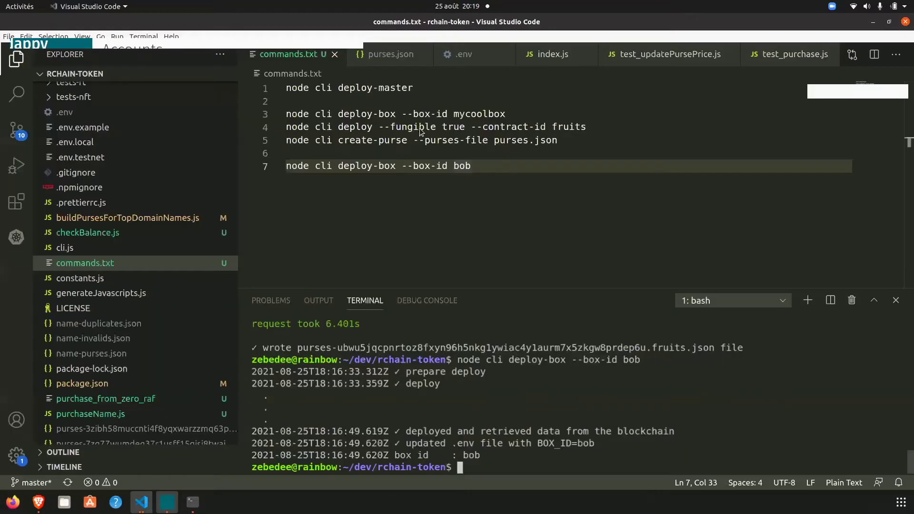
left_click(387, 55)
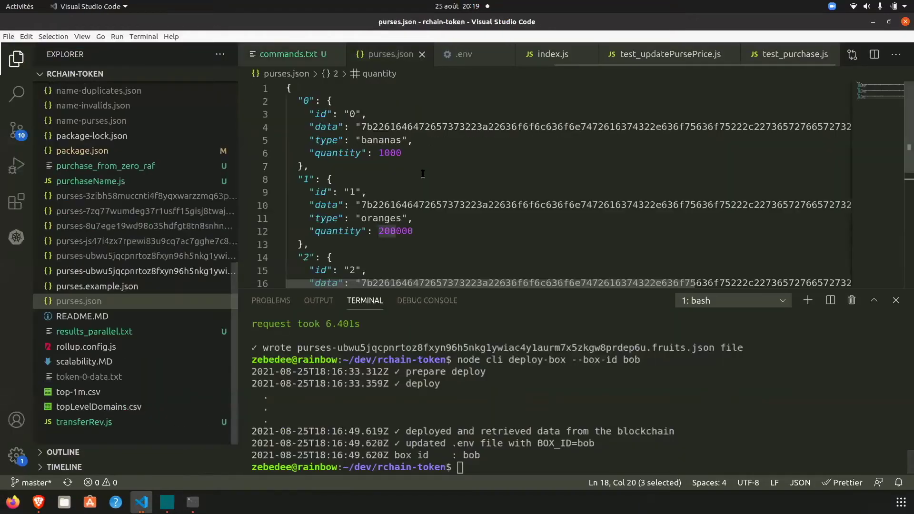
left_click(315, 55)
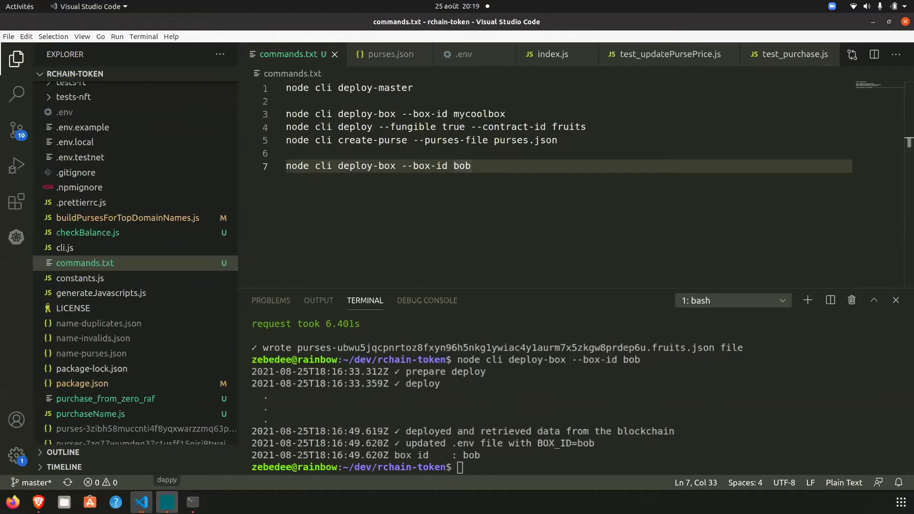
left_click(167, 502)
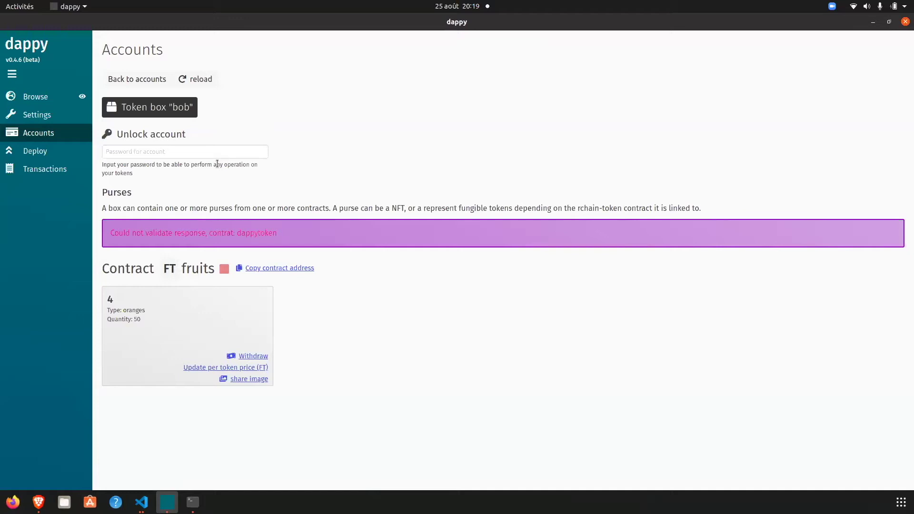
- Go back to Accounts and open the local account's mycoolbox box with 199950 oranges and 200 kiwis
left_click(141, 82)
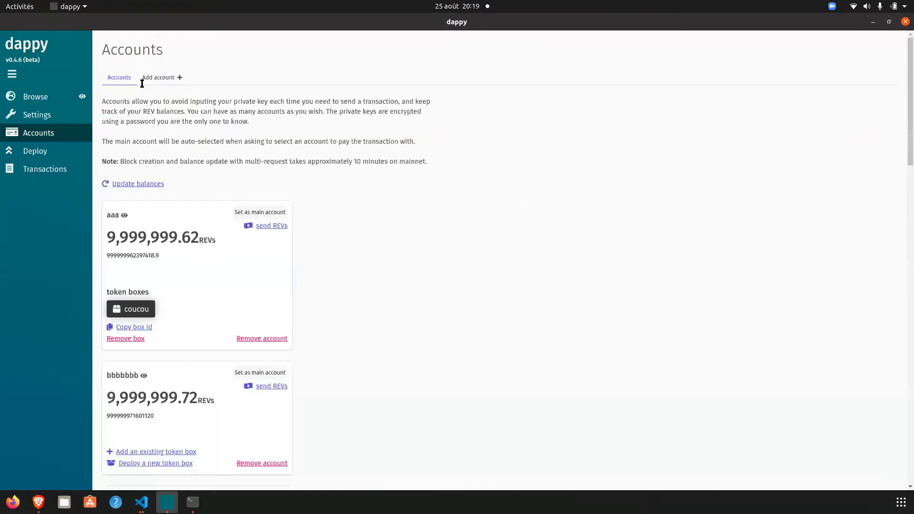
scroll(374, 218, "down", 8)
scroll(374, 219, "down", 5)
scroll(374, 219, "down", 4)
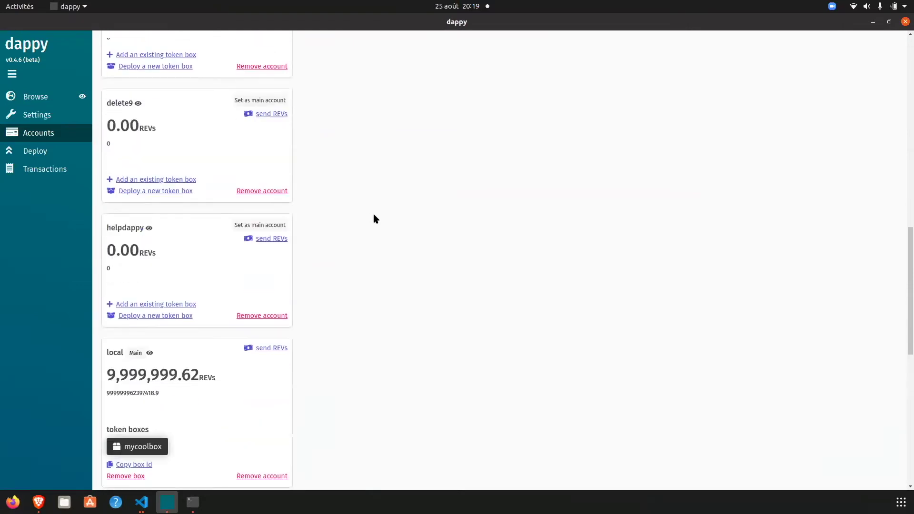
left_click(153, 389)
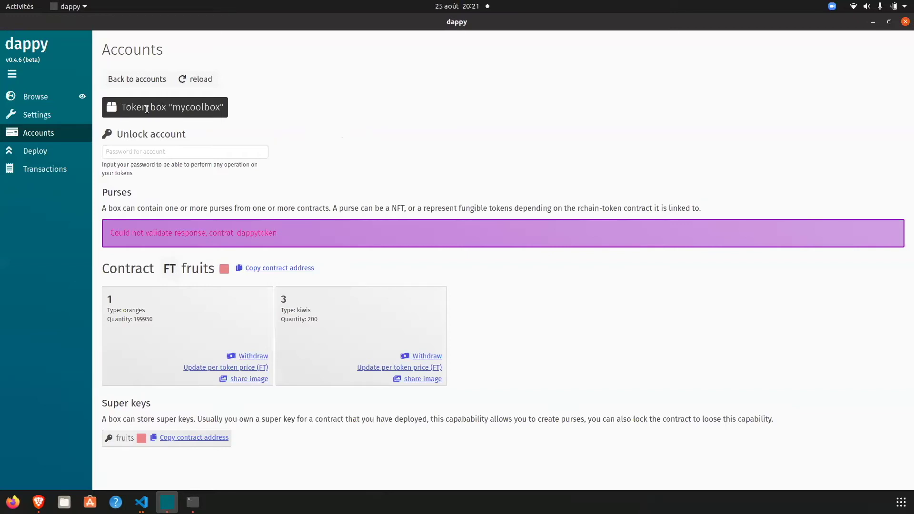
left_click_drag(141, 107, 304, 113)
- Go back to the accounts list and scroll through the local, mainnet1 and tetsnet cards
left_click(319, 118)
left_click(158, 81)
scroll(332, 178, "down", 5)
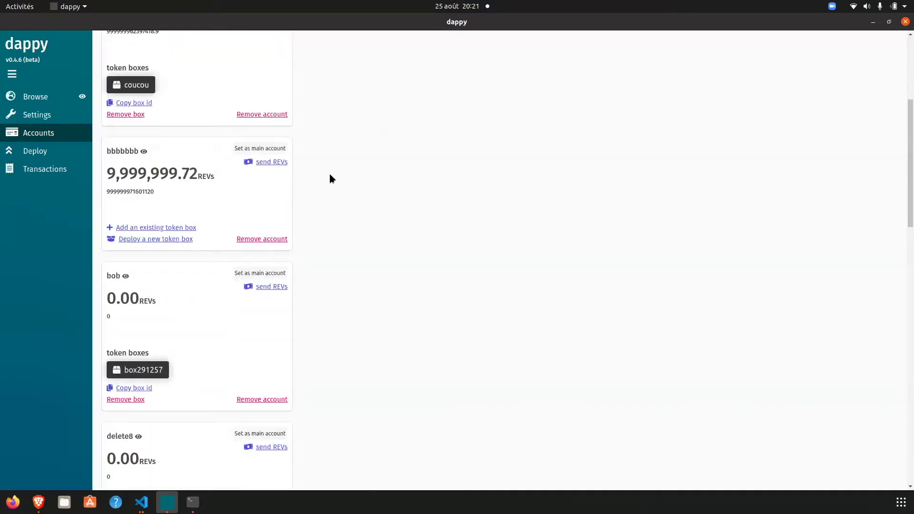
scroll(332, 179, "down", 13)
scroll(332, 178, "down", 2)
scroll(332, 178, "up", 3)
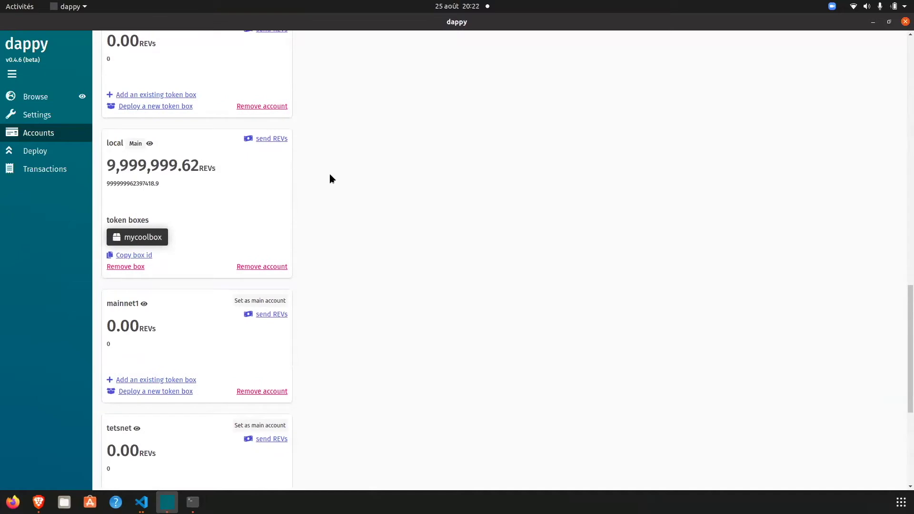
scroll(332, 179, "up", 1)
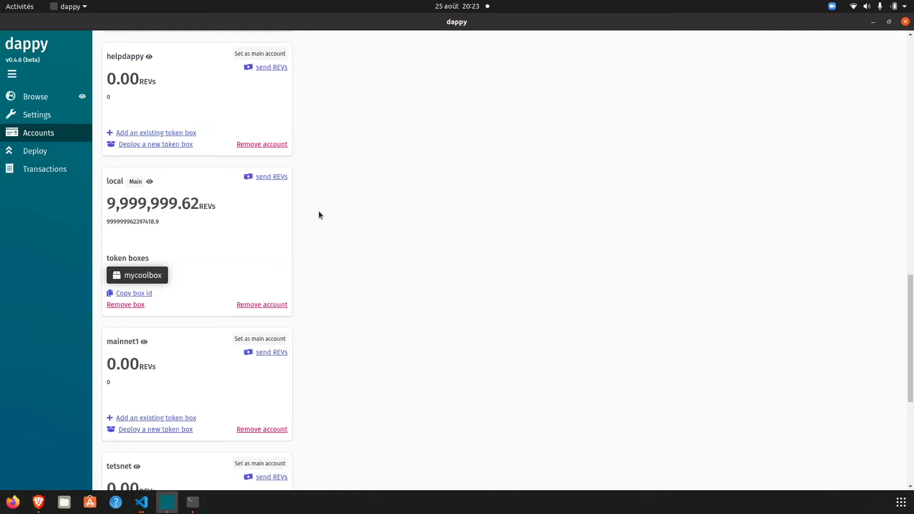
- Scroll to the local account and open its Transfer REVs form
scroll(243, 123, "up", 2)
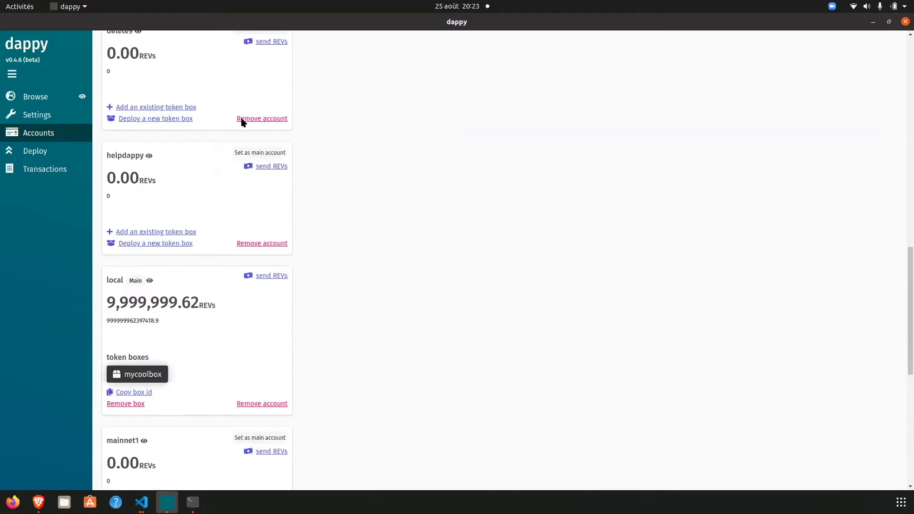
scroll(241, 130, "down", 3)
scroll(319, 171, "down", 1)
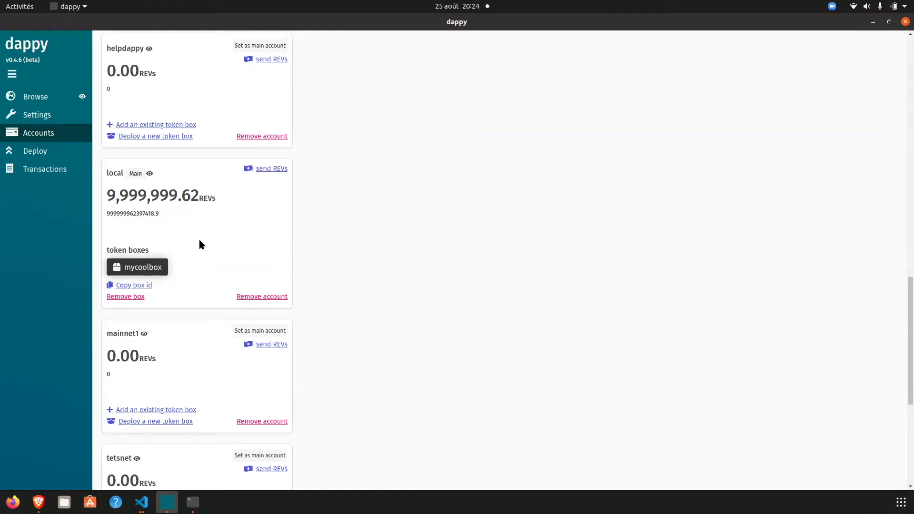
scroll(200, 245, "up", 1)
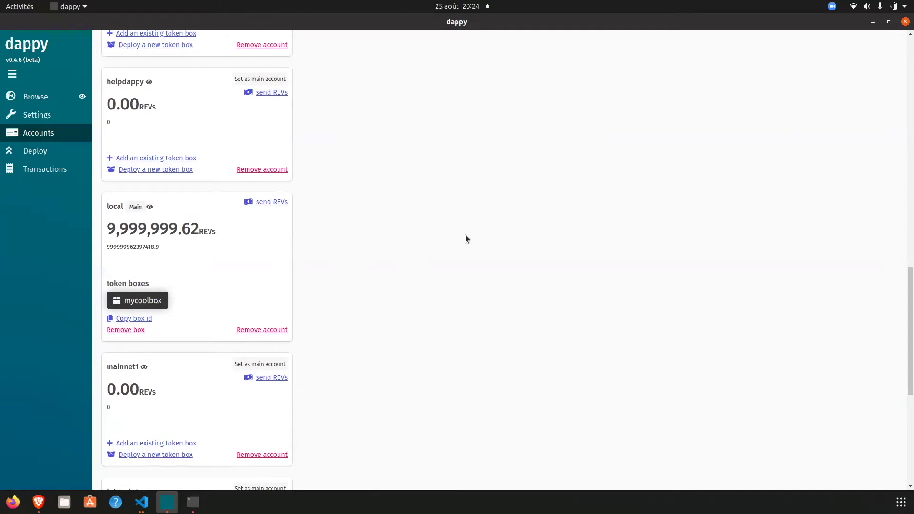
left_click(277, 203)
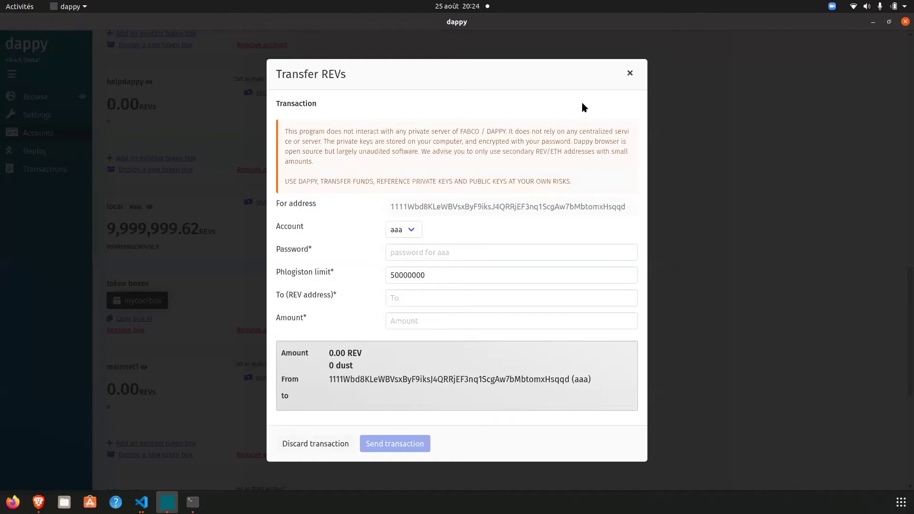
- Close the transfer form and select the tetsnet account's REV address from its details view
left_click(629, 74)
scroll(390, 235, "down", 6)
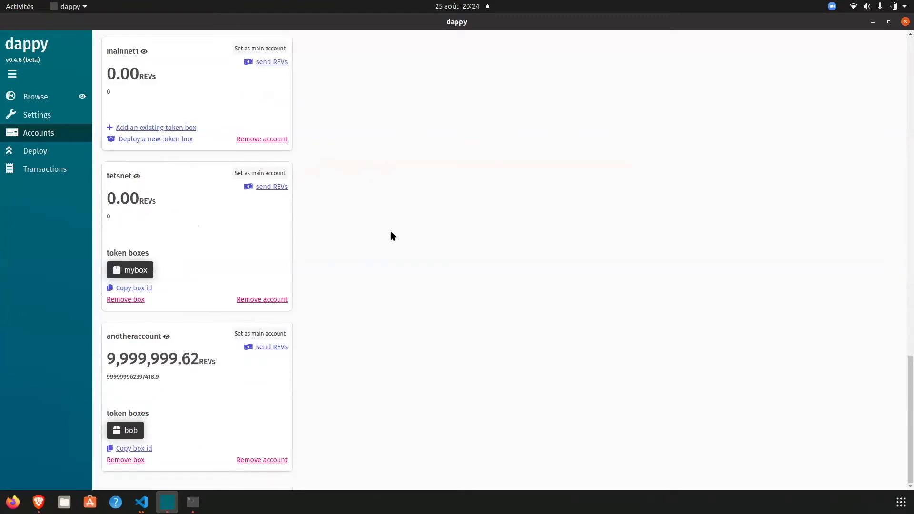
scroll(357, 259, "up", 3)
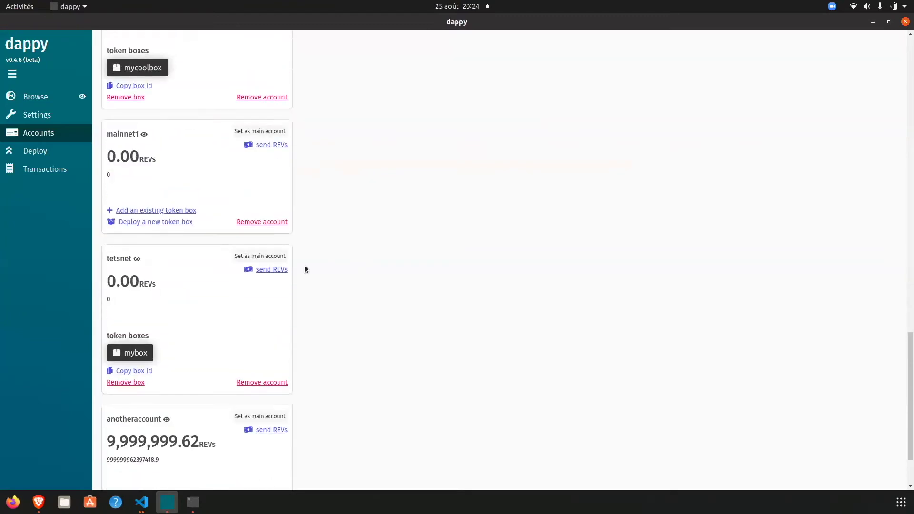
left_click(141, 261)
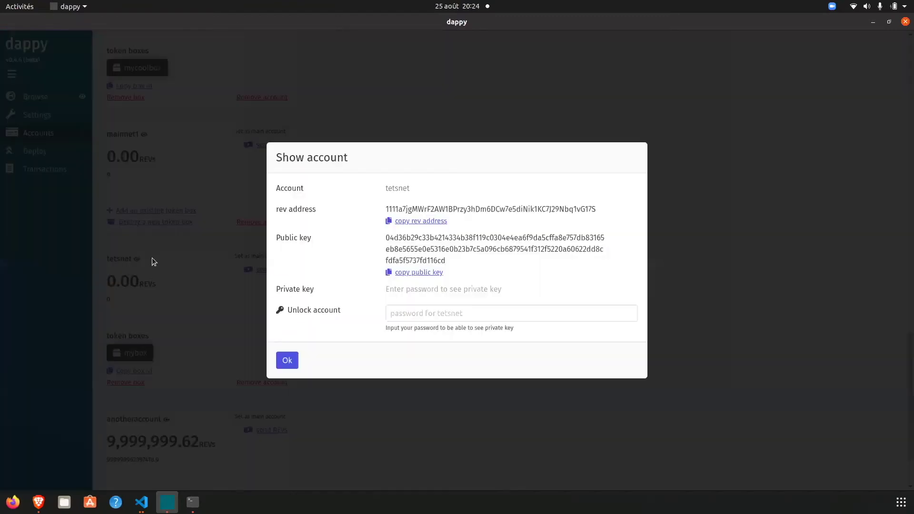
double_click(442, 209)
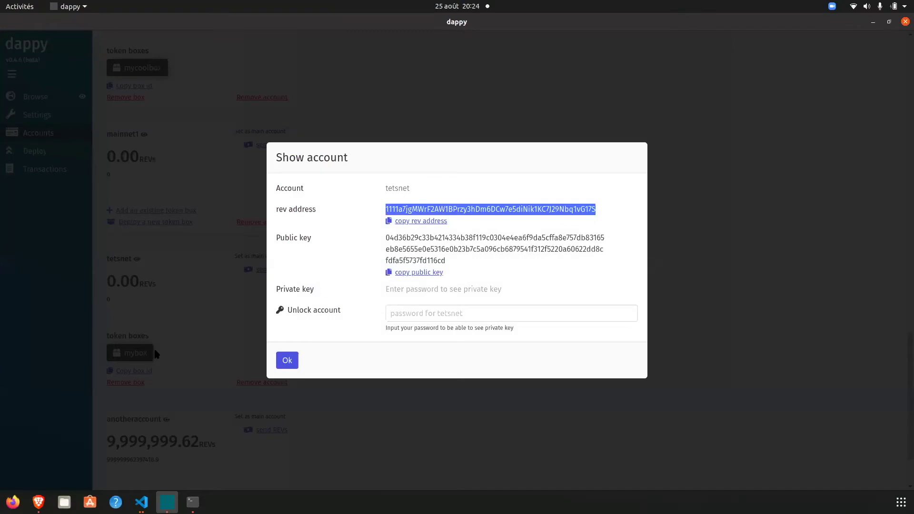
left_click(287, 360)
- Reopen the transfer form with aaa as sender, then close it without sending
scroll(224, 303, "up", 5)
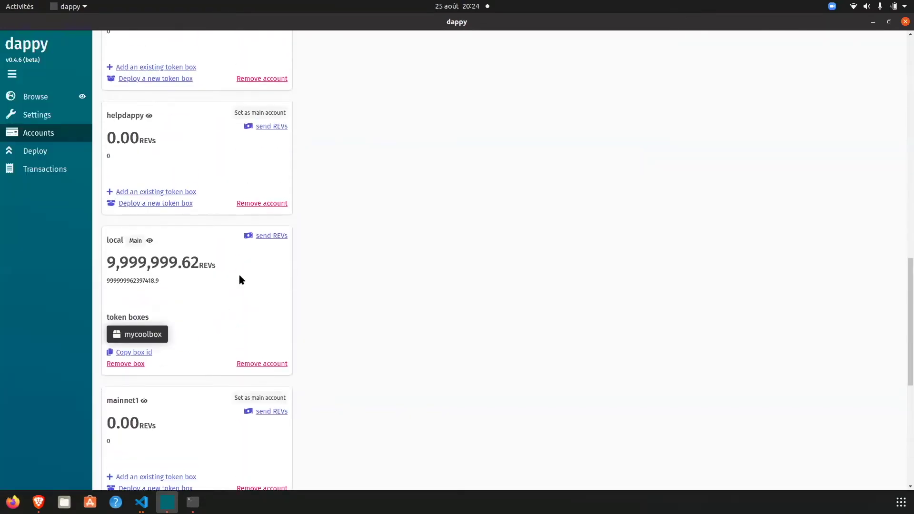
left_click(272, 236)
left_click(424, 251)
left_click(407, 229)
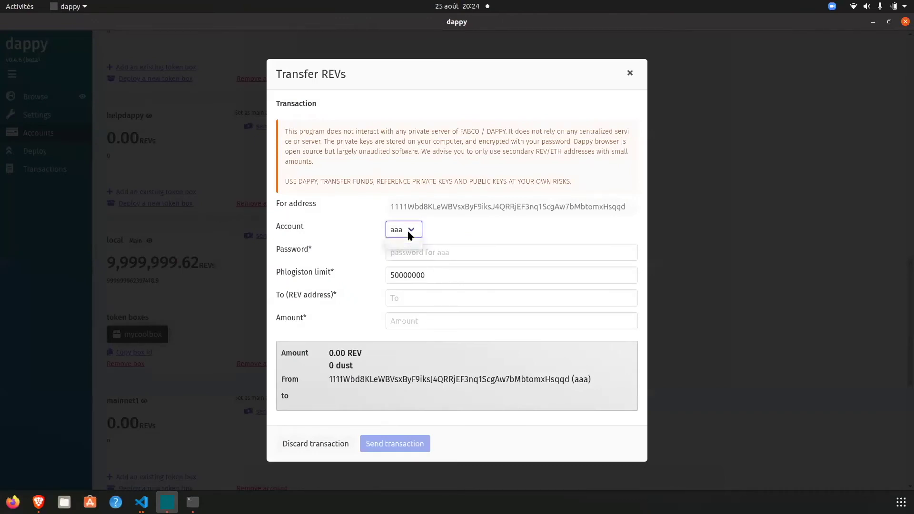
left_click(460, 226)
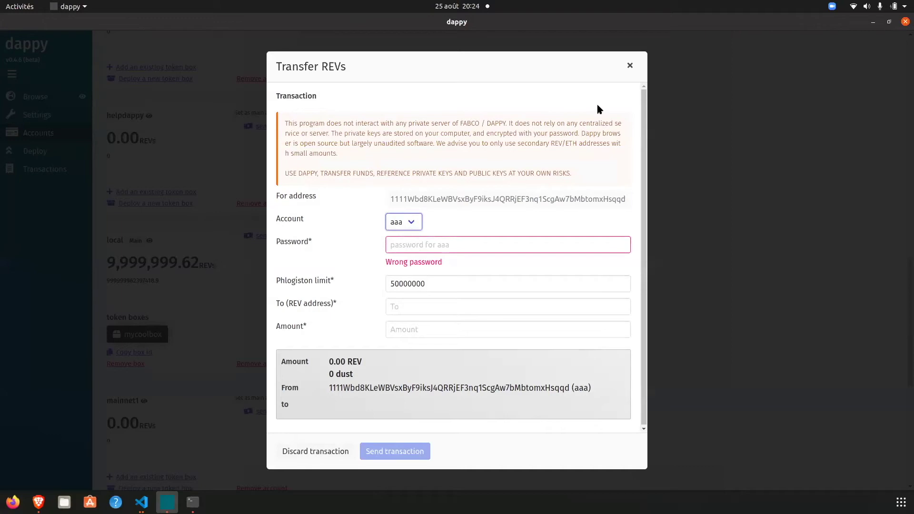
left_click(631, 67)
left_click_drag(632, 68, 568, 191)
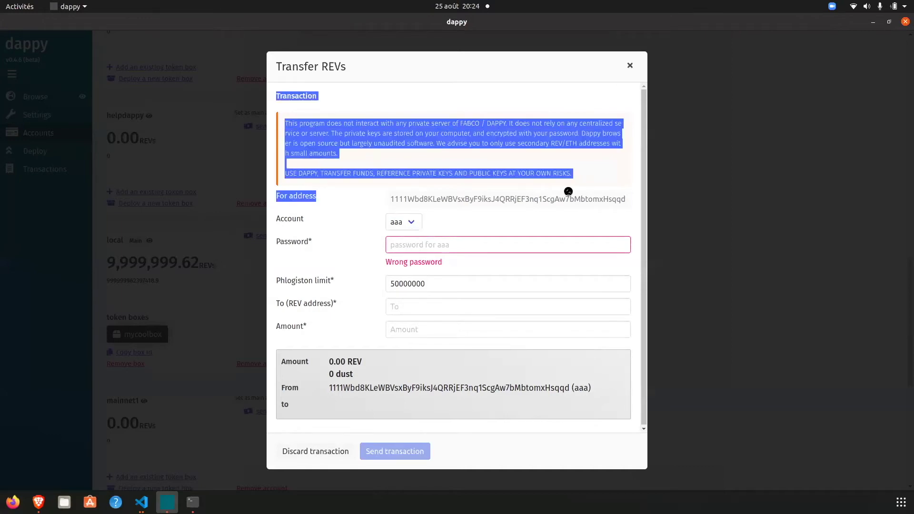
left_click(517, 243)
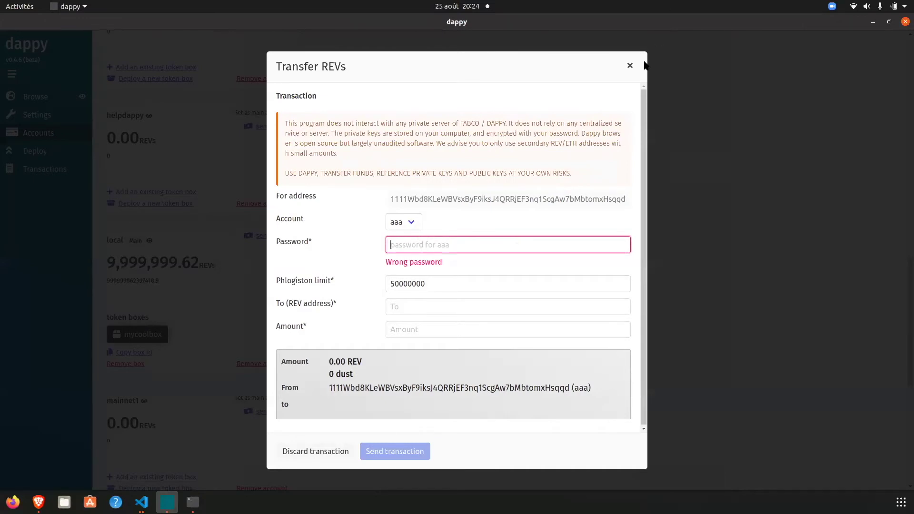
left_click(630, 65)
scroll(385, 291, "up", 5)
scroll(386, 295, "up", 7)
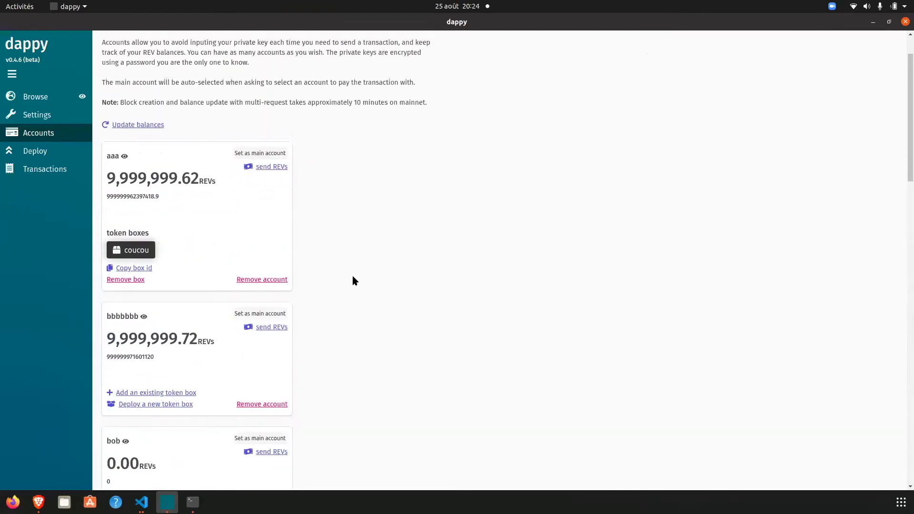
- Send 10000 dust from aaa to the pasted tetsnet REV address using aaa's password
left_click(269, 167)
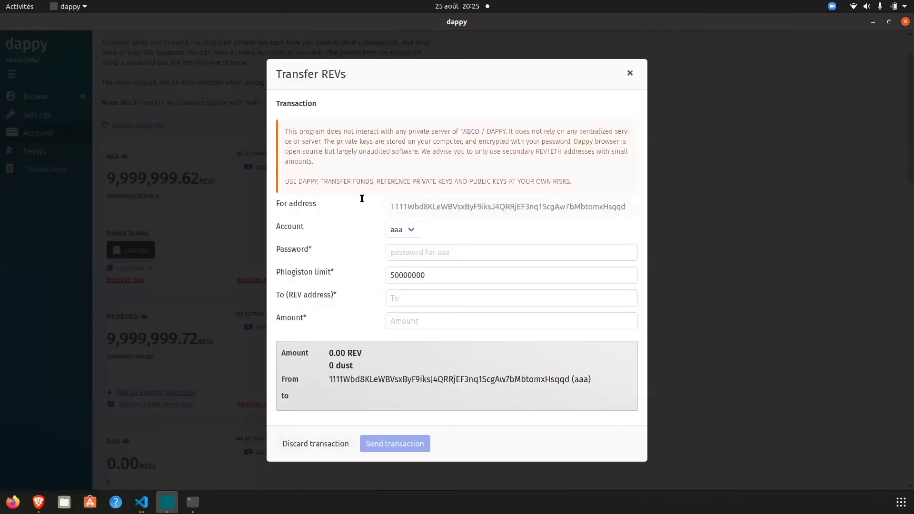
left_click(431, 250)
type("********")
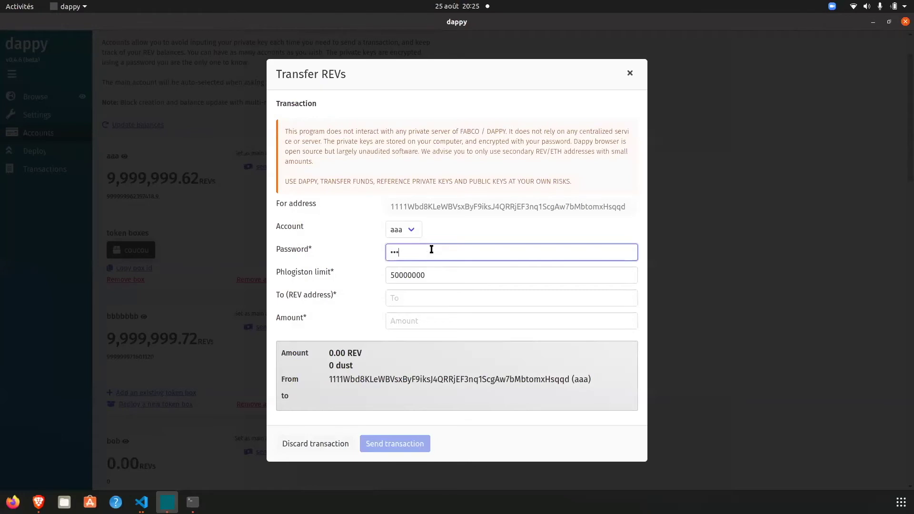
type("***")
left_click(412, 300)
type("1111a7jgMWrF2AW1BPrzy3hDm6DCw7e5diNik1KC7J29Nbq1vG17S")
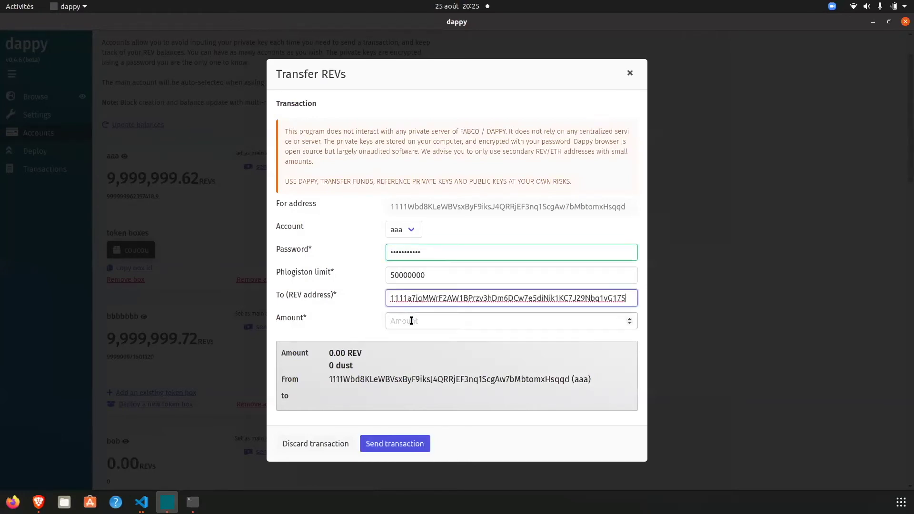
left_click(411, 321)
type("10000")
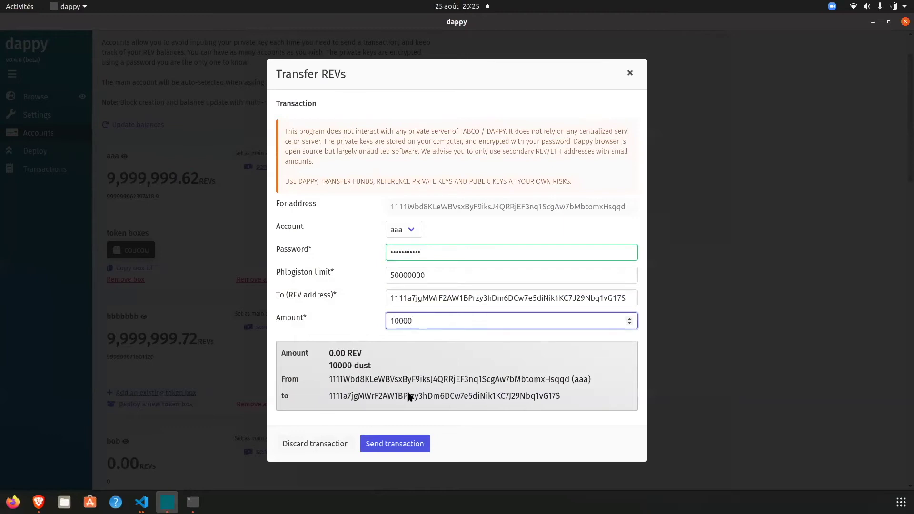
left_click(401, 445)
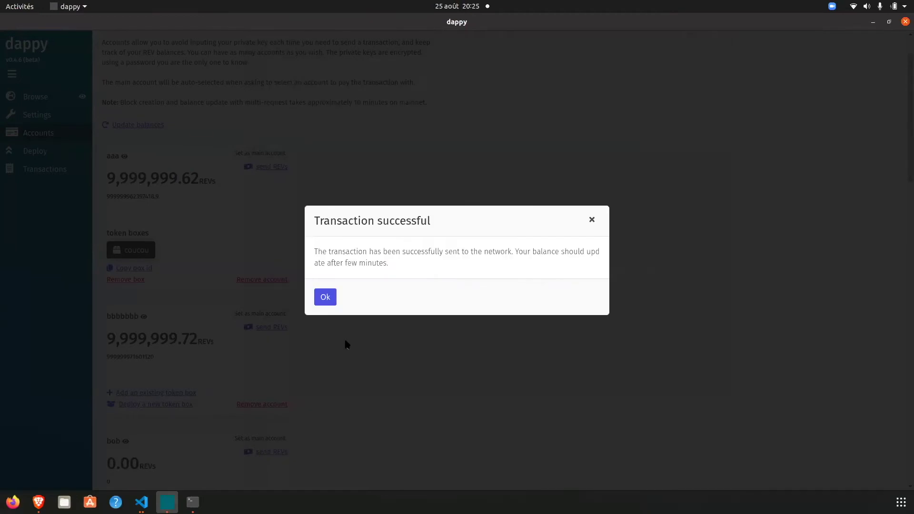
left_click(327, 301)
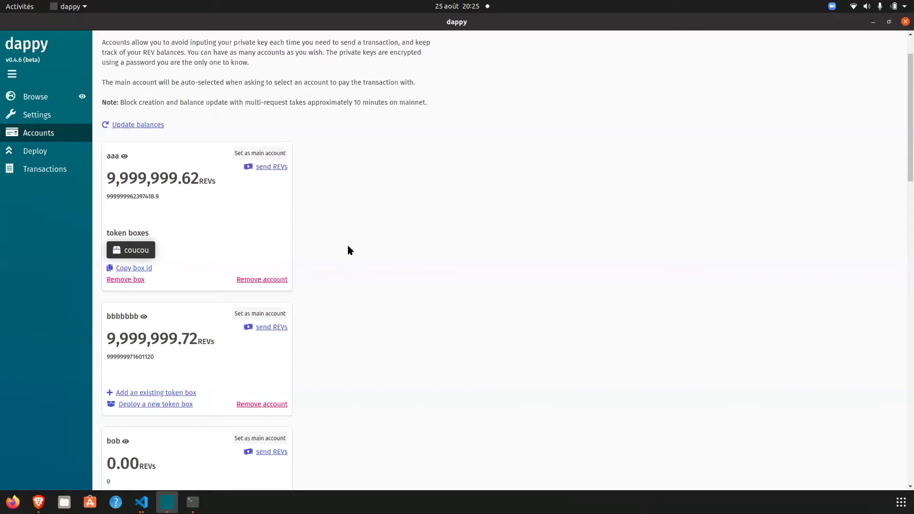
- Refresh the account balances and check the node log terminal for the finished transfer
left_click(150, 126)
left_click(193, 503)
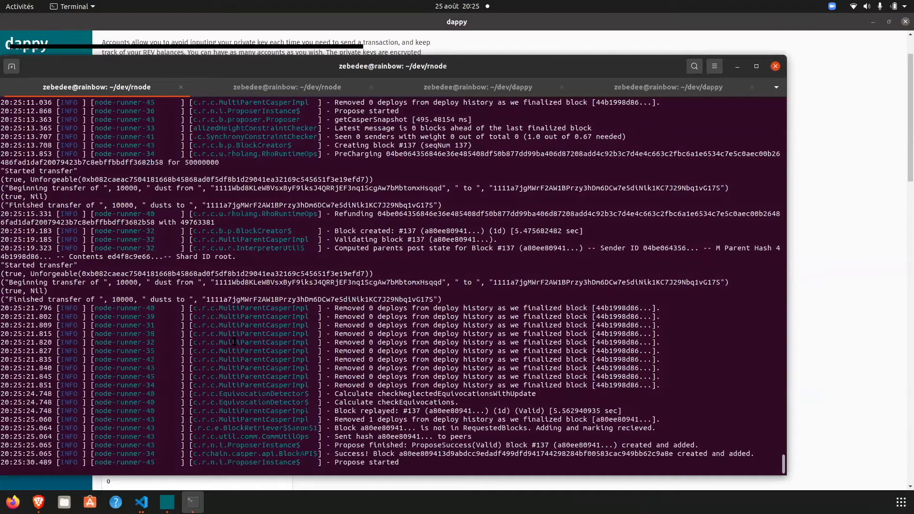
left_click_drag(116, 257, 222, 257)
key("alt+Tab")
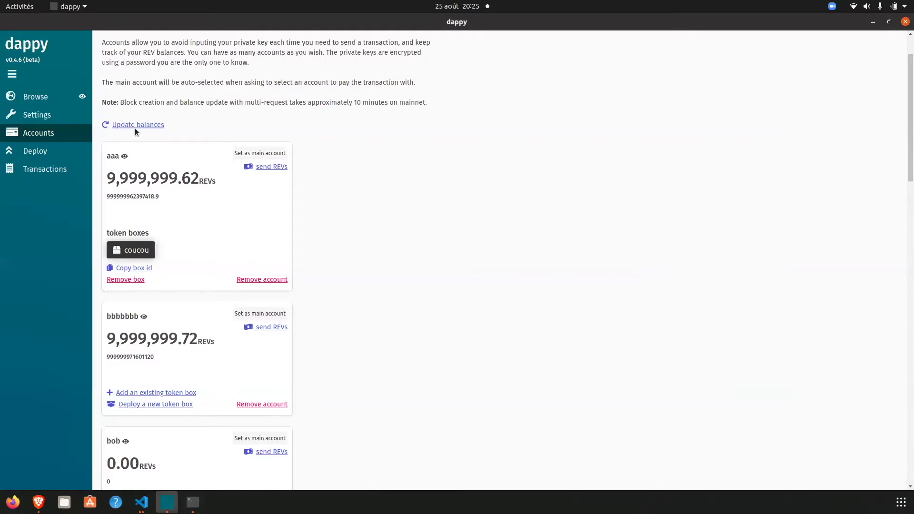
- Update balances again and confirm tetsnet now shows 10000 dust, displayed as 0.00 REVs
left_click(139, 125)
scroll(204, 232, "down", 10)
scroll(205, 232, "down", 7)
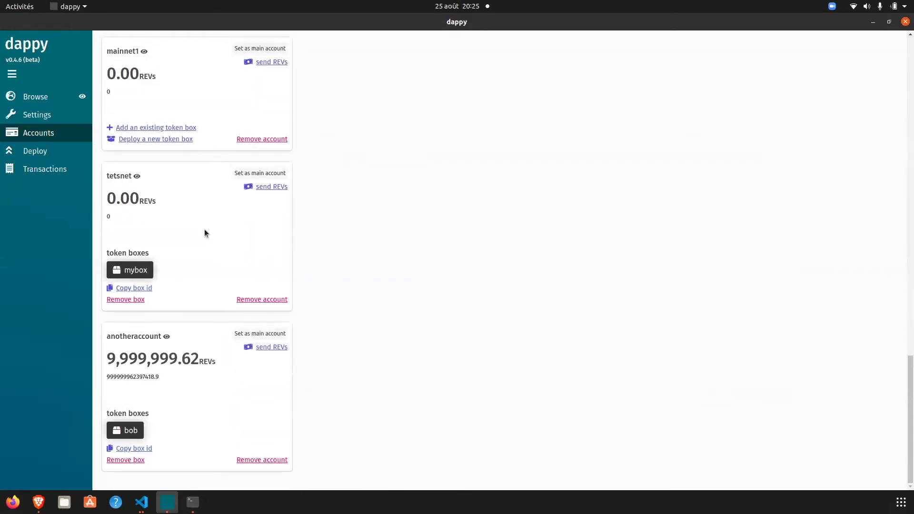
scroll(207, 224, "up", 15)
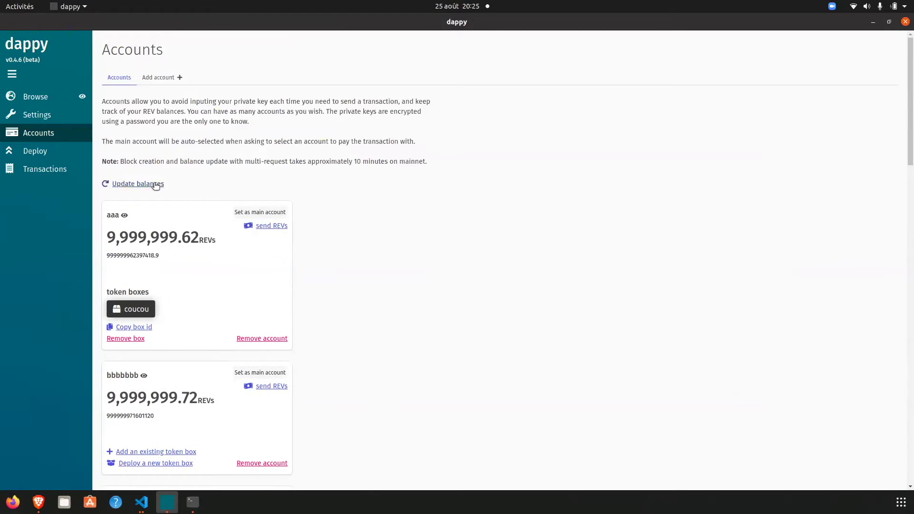
triple_click(151, 189)
left_click(180, 189)
left_click(148, 184)
scroll(361, 198, "down", 15)
scroll(362, 199, "down", 5)
double_click(115, 264)
left_click(201, 267)
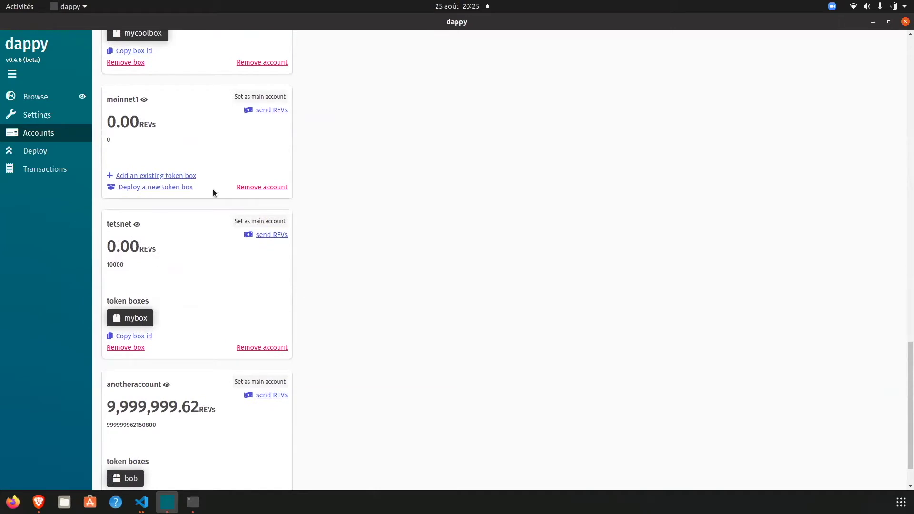